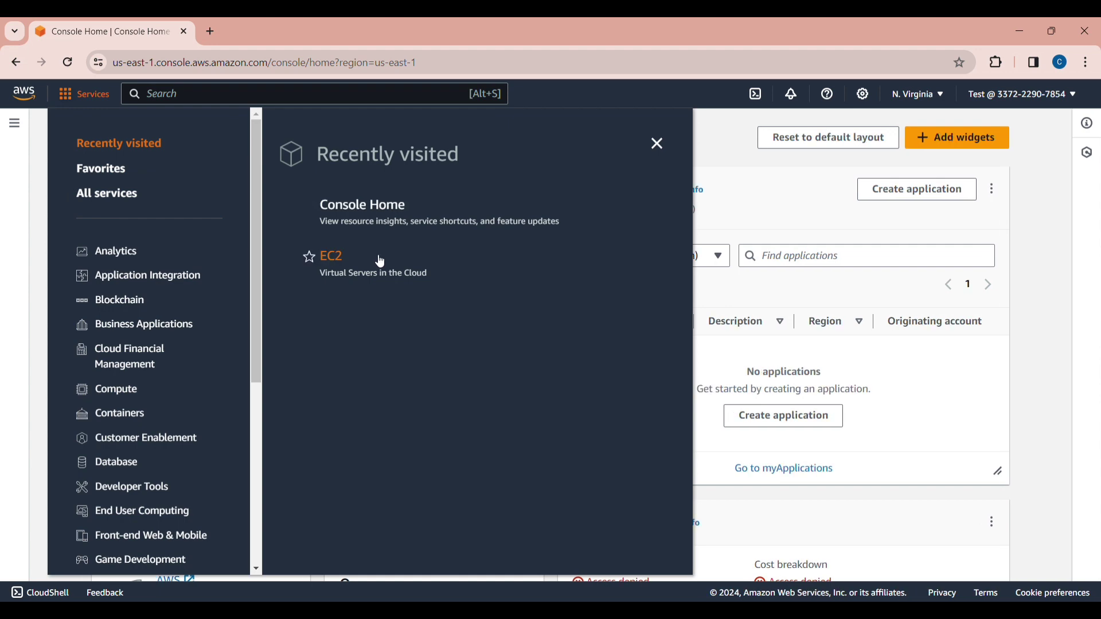
- Start launching a new EC2 instance from the running instances list and name it test
{"action": "left_click", "coordinate": [333, 258]}
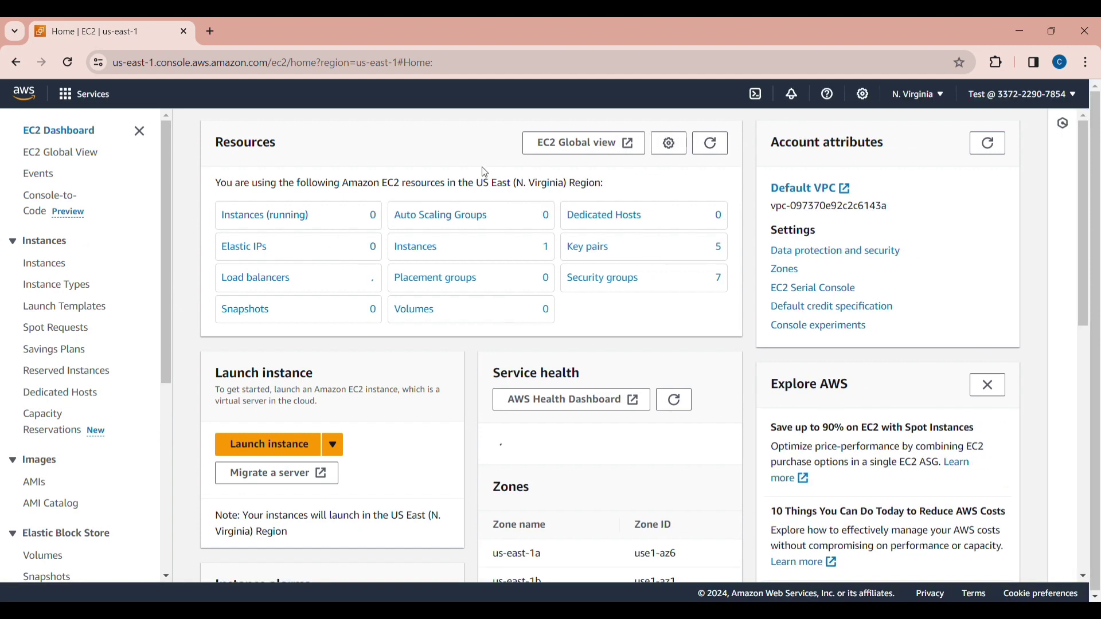
{"action": "left_click", "coordinate": [301, 220]}
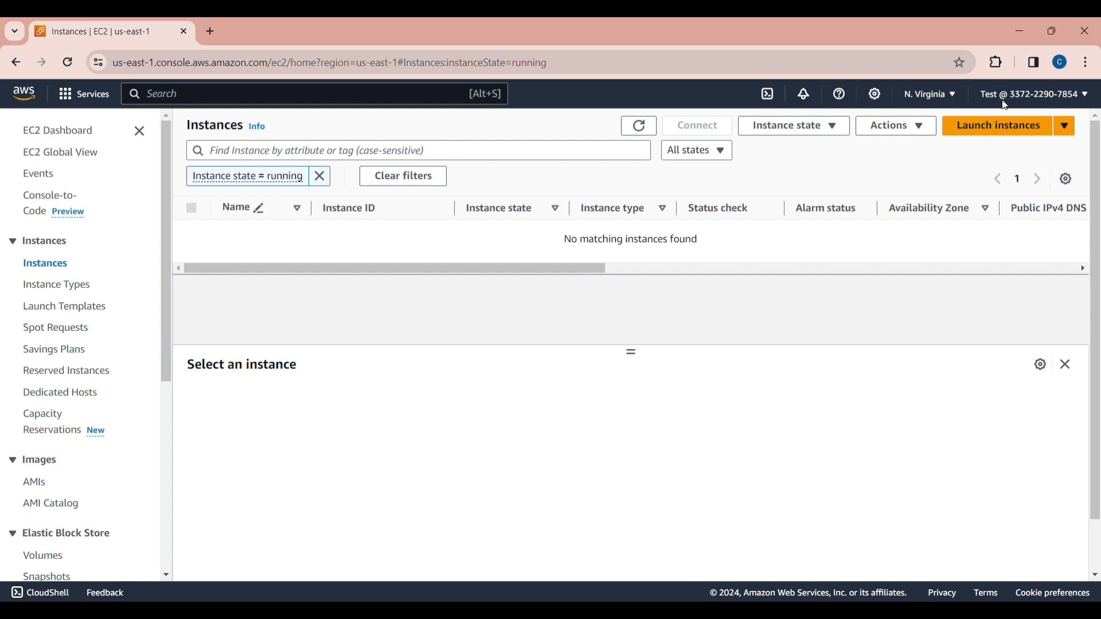
{"action": "left_click", "coordinate": [1008, 127]}
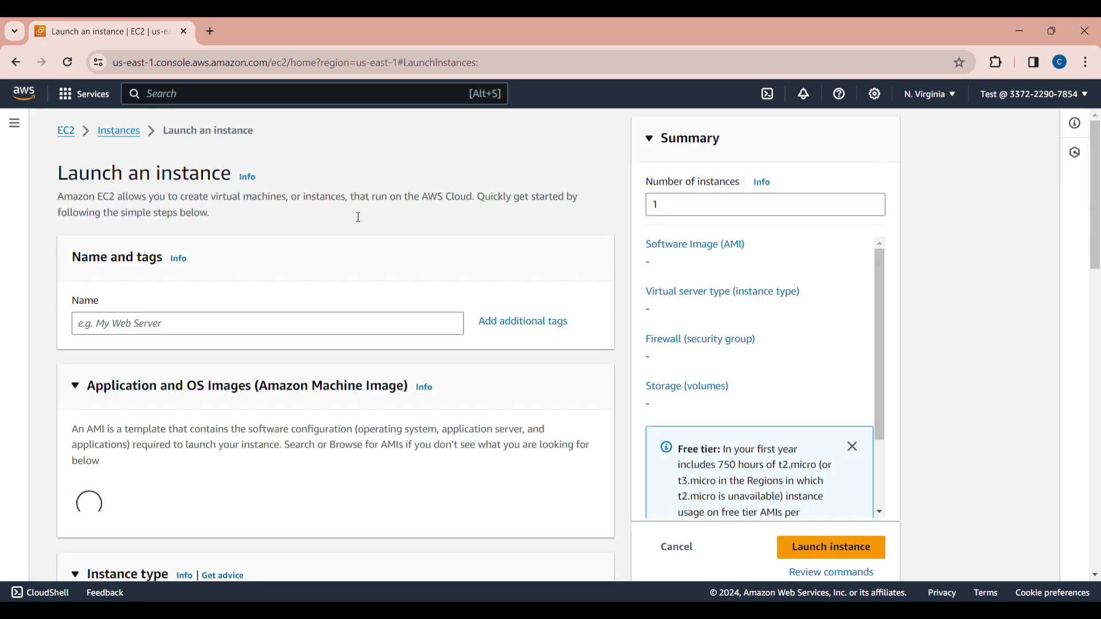
{"action": "left_click", "coordinate": [241, 327]}
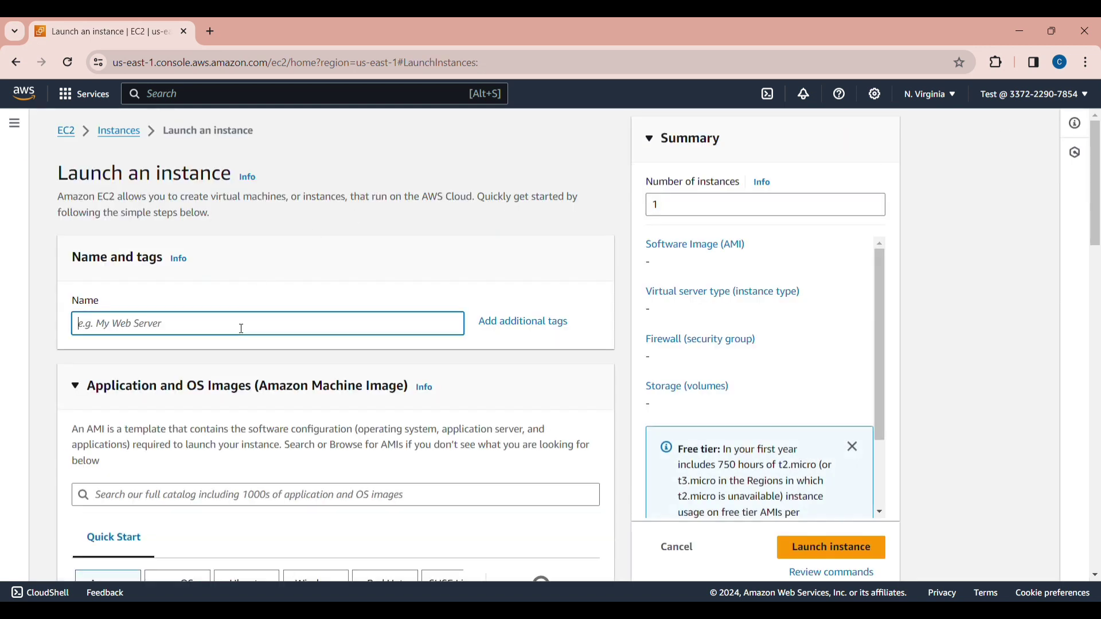
{"action": "type", "text": "test"}
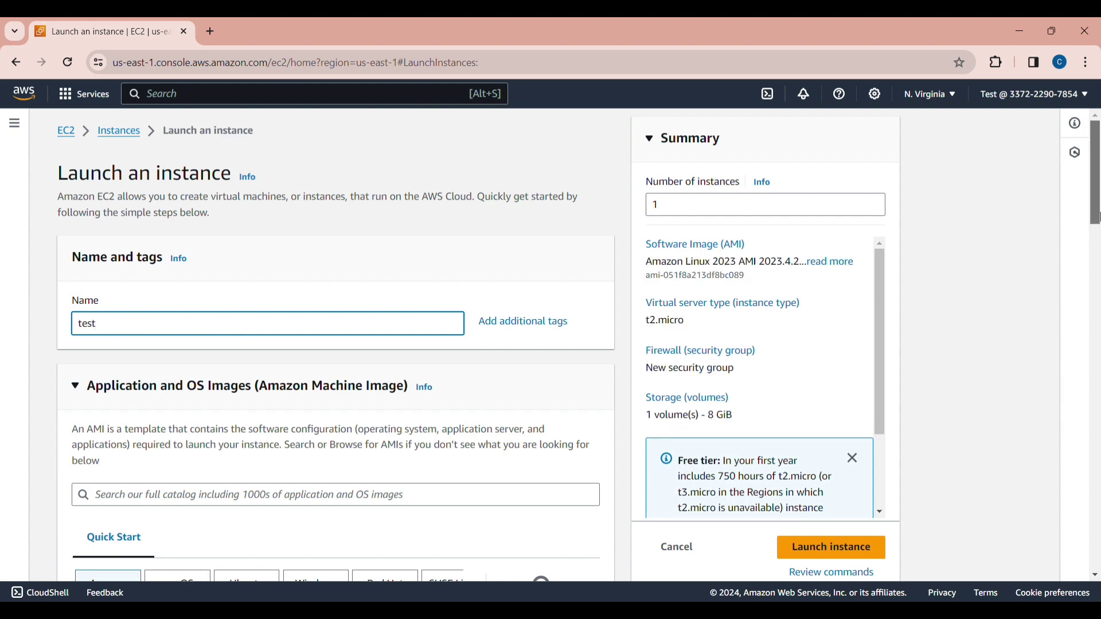
- Create a new RSA key pair named test_dmz in .pem format for the instance login
{"action": "left_click_drag", "start_coordinate": [1096, 219], "coordinate": [1098, 379]}
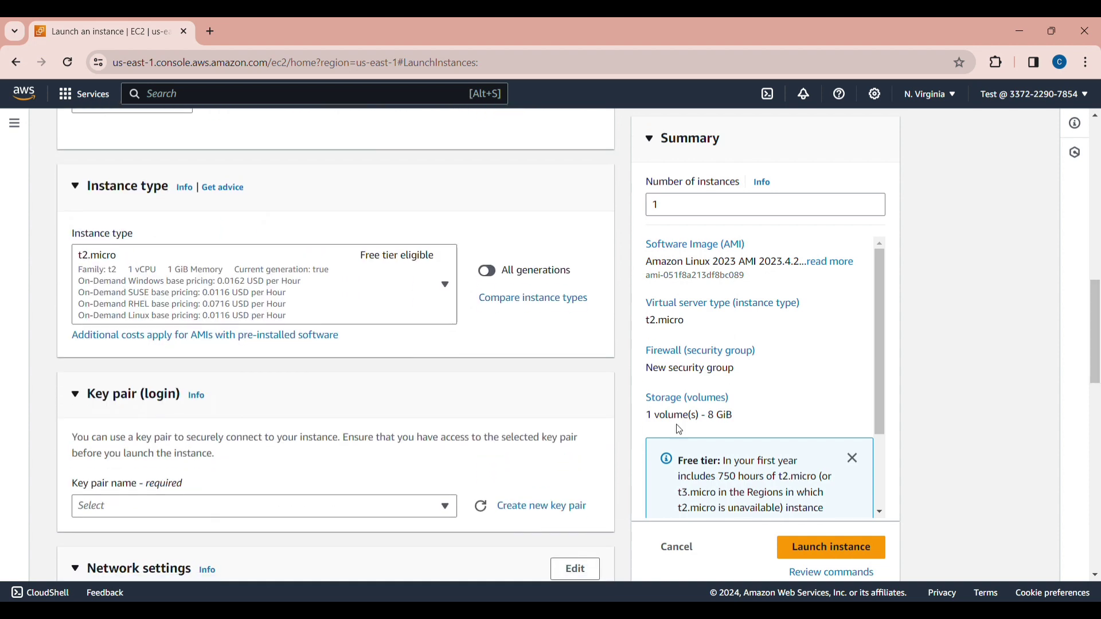
{"action": "left_click", "coordinate": [539, 510]}
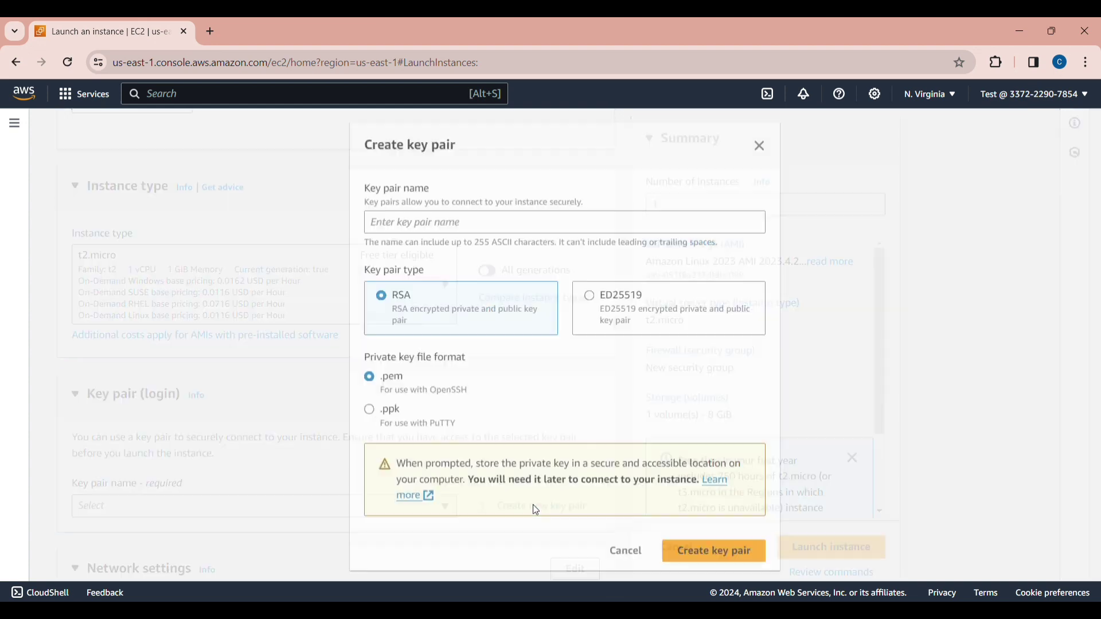
{"action": "left_click", "coordinate": [523, 231]}
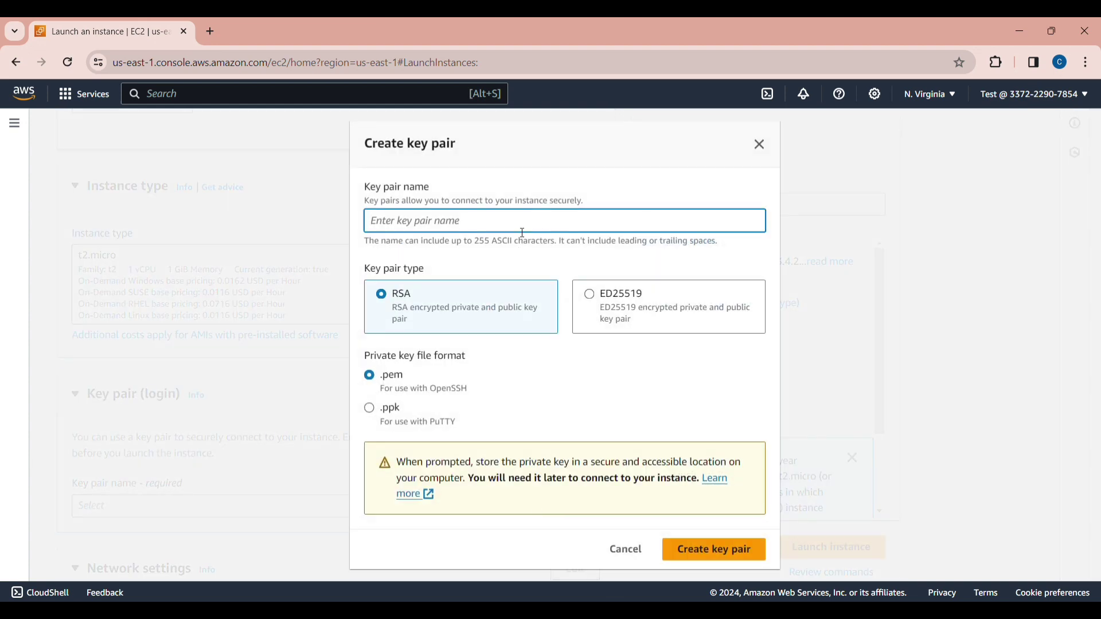
{"action": "type", "text": "test"}
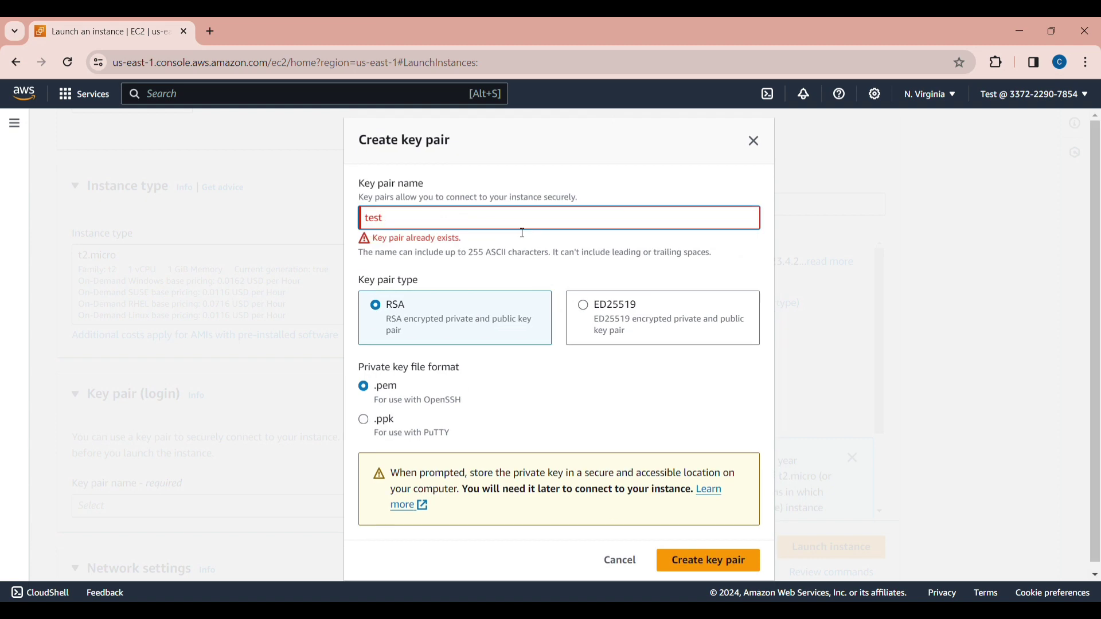
{"action": "type", "text": "_"}
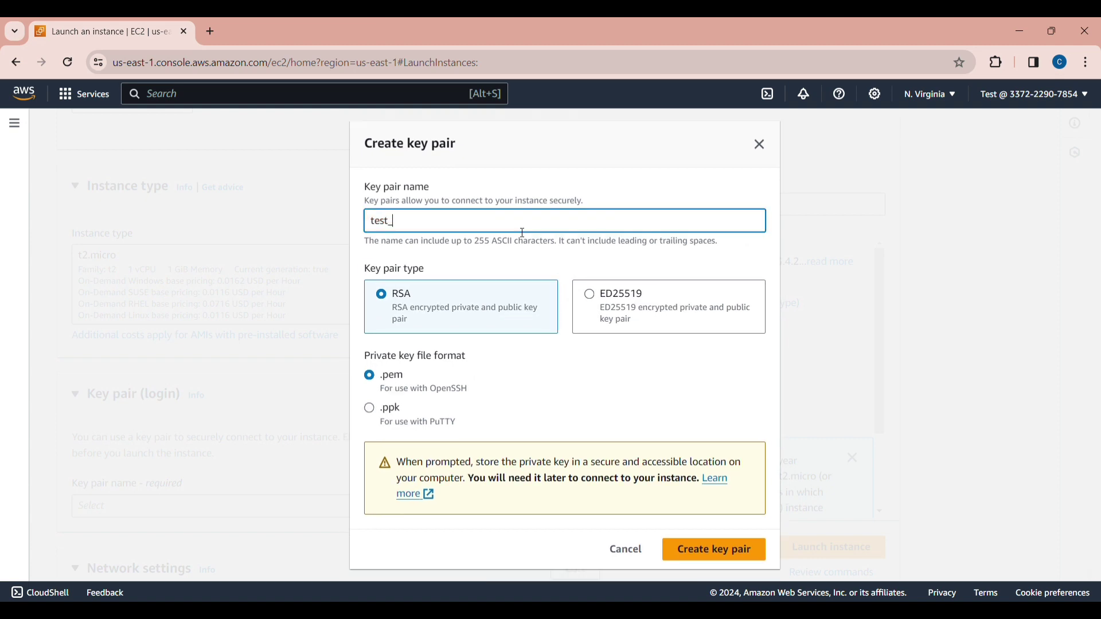
{"action": "type", "text": "dmz"}
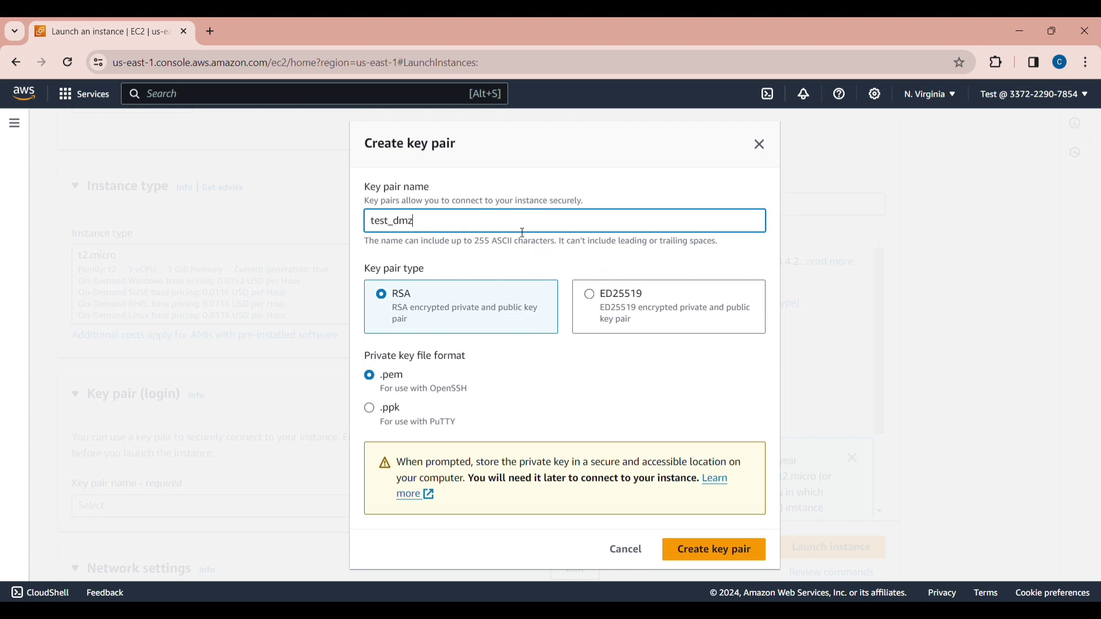
{"action": "left_click", "coordinate": [700, 560]}
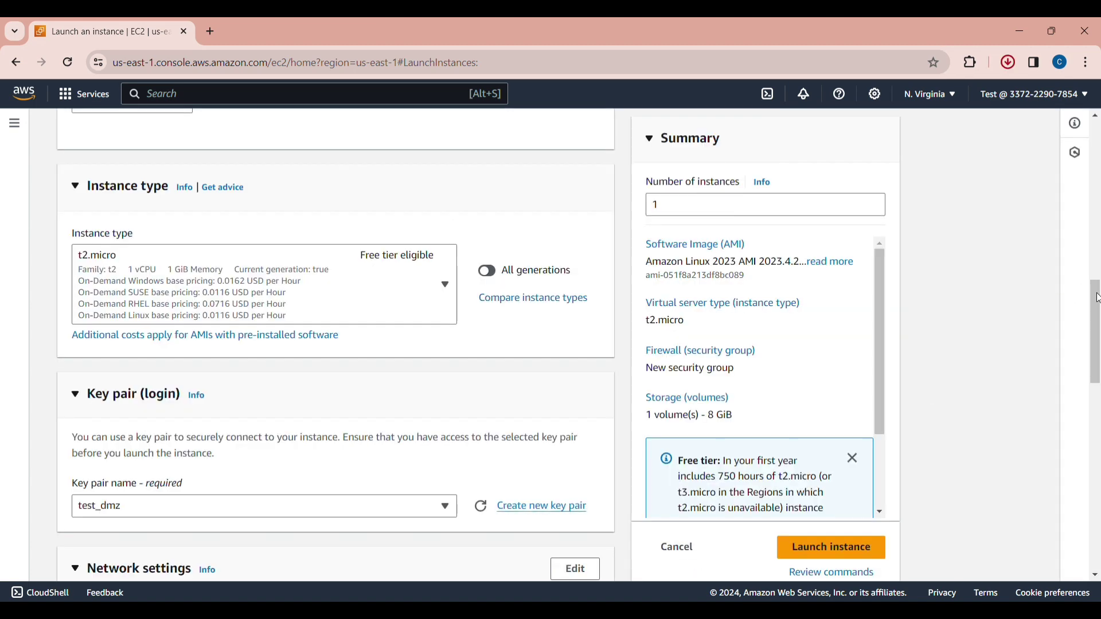
- Edit the instance's network settings and name the new security group test_dmz
{"action": "scroll", "coordinate": [1098, 373], "scroll_direction": "down", "scroll_amount": 4}
{"action": "left_click_drag", "start_coordinate": [1098, 373], "coordinate": [1098, 427]}
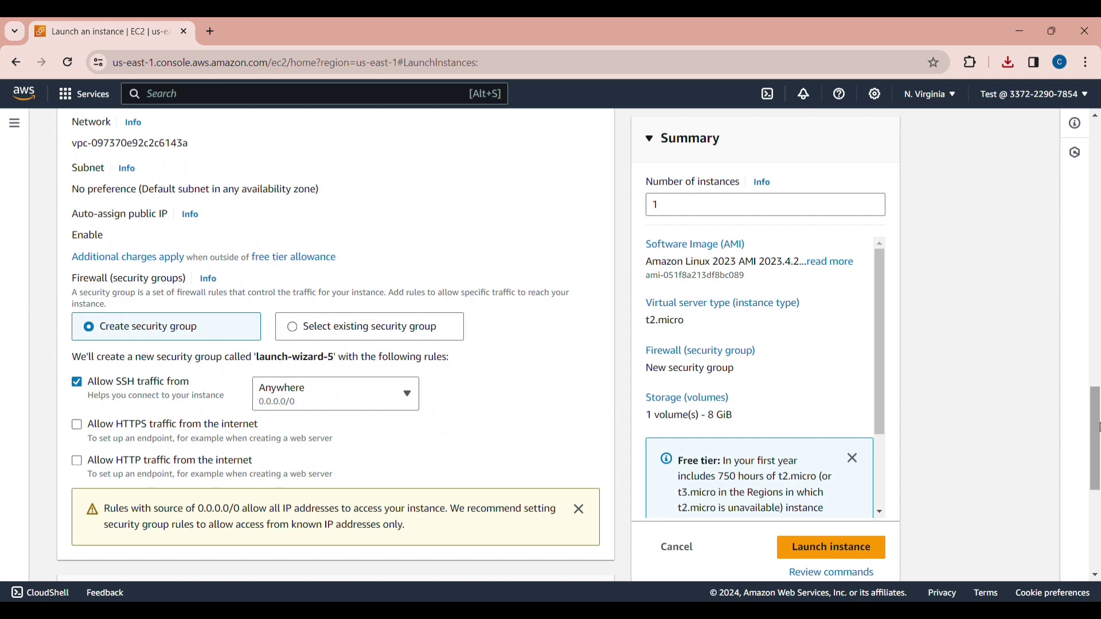
{"action": "left_click_drag", "start_coordinate": [1099, 424], "coordinate": [1099, 393]}
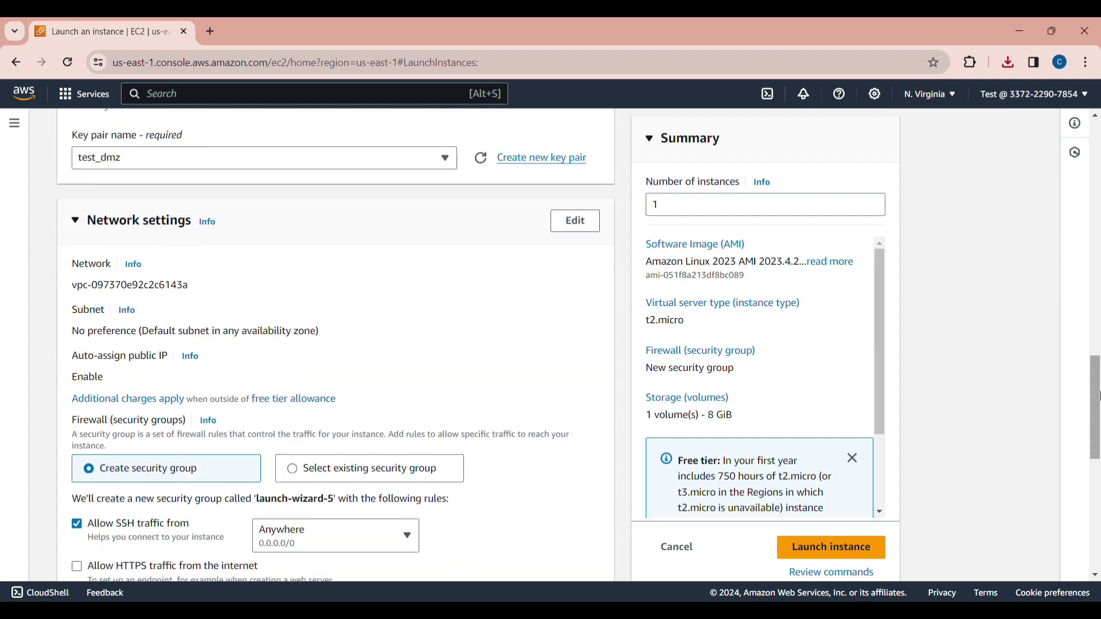
{"action": "left_click", "coordinate": [596, 236]}
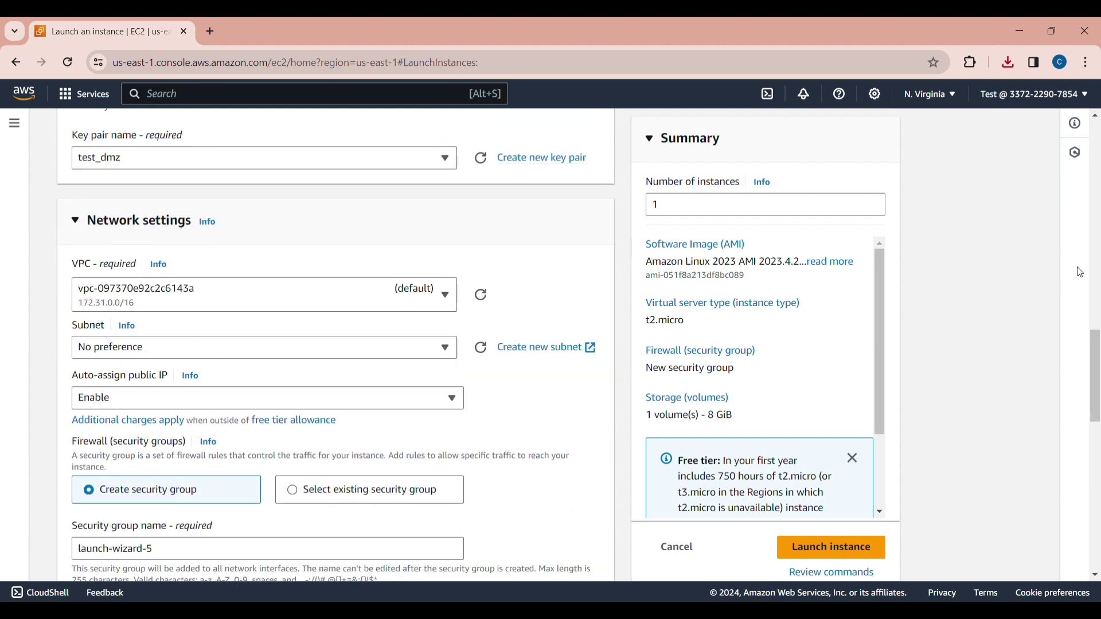
{"action": "left_click_drag", "start_coordinate": [1099, 355], "coordinate": [1098, 401]}
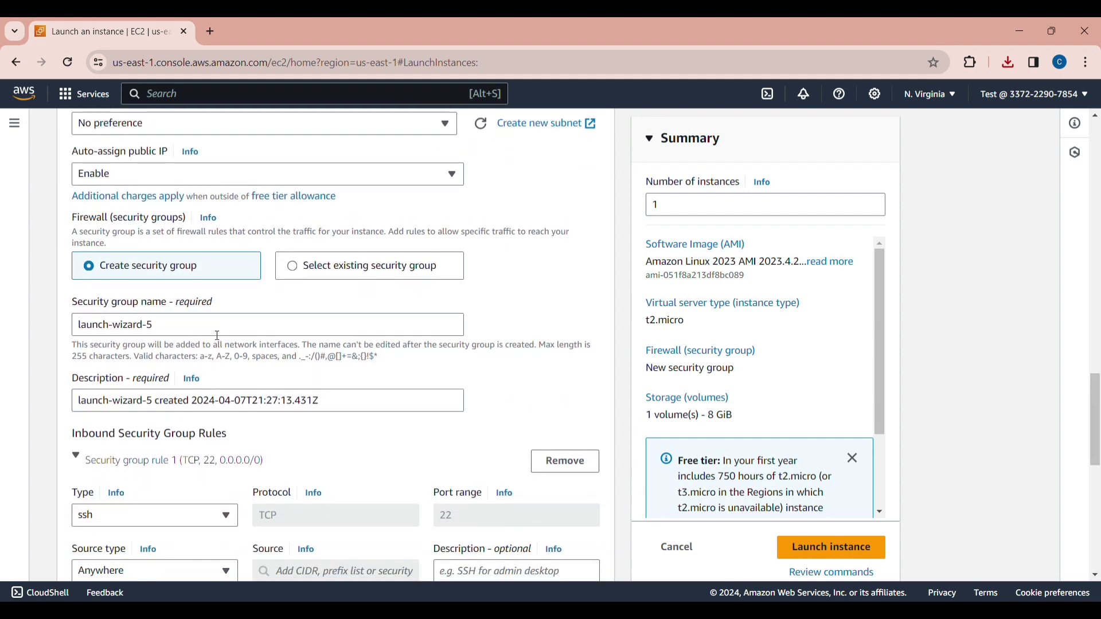
{"action": "left_click_drag", "start_coordinate": [166, 325], "coordinate": [54, 333]}
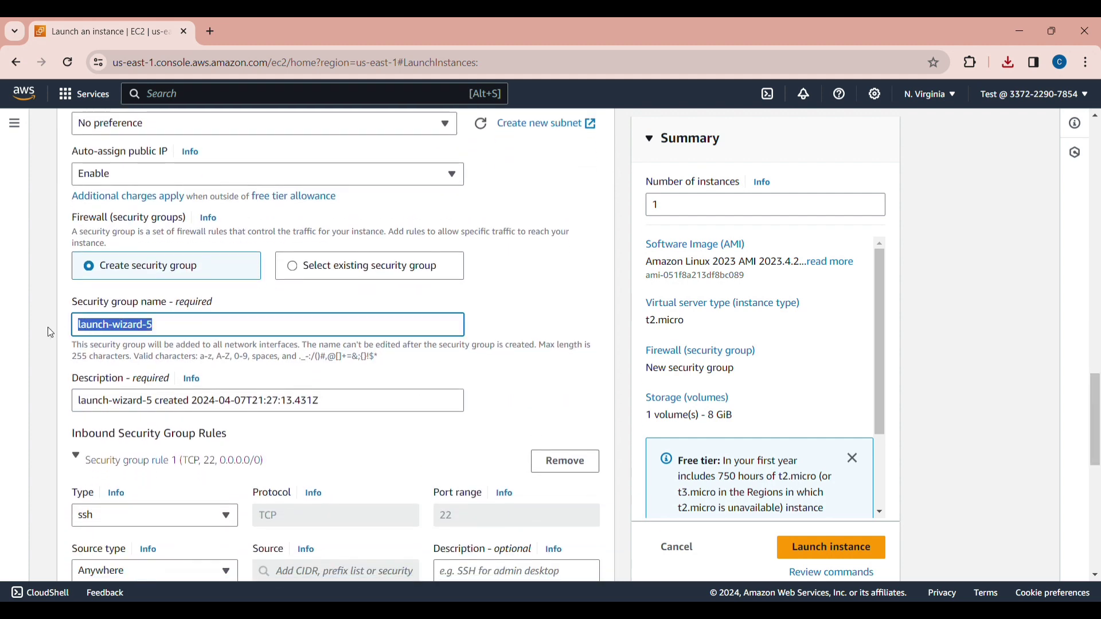
{"action": "type", "text": "test"}
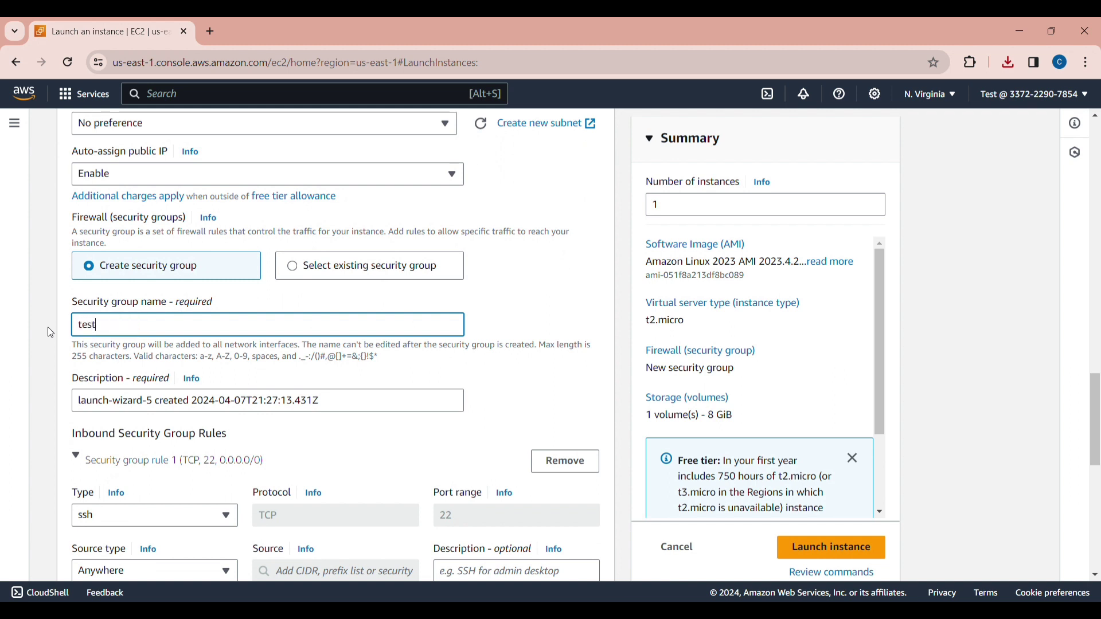
{"action": "type", "text": "_dmz"}
- Launch the instance, open it in the instances list and refresh its status
{"action": "left_click_drag", "start_coordinate": [1097, 415], "coordinate": [1098, 519]}
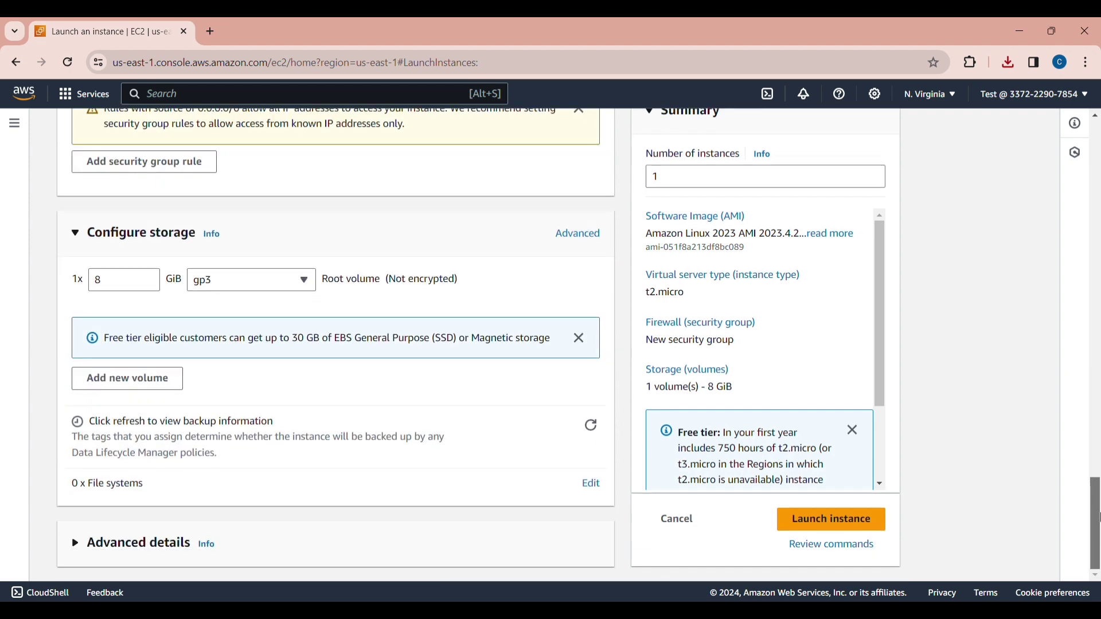
{"action": "left_click", "coordinate": [840, 520]}
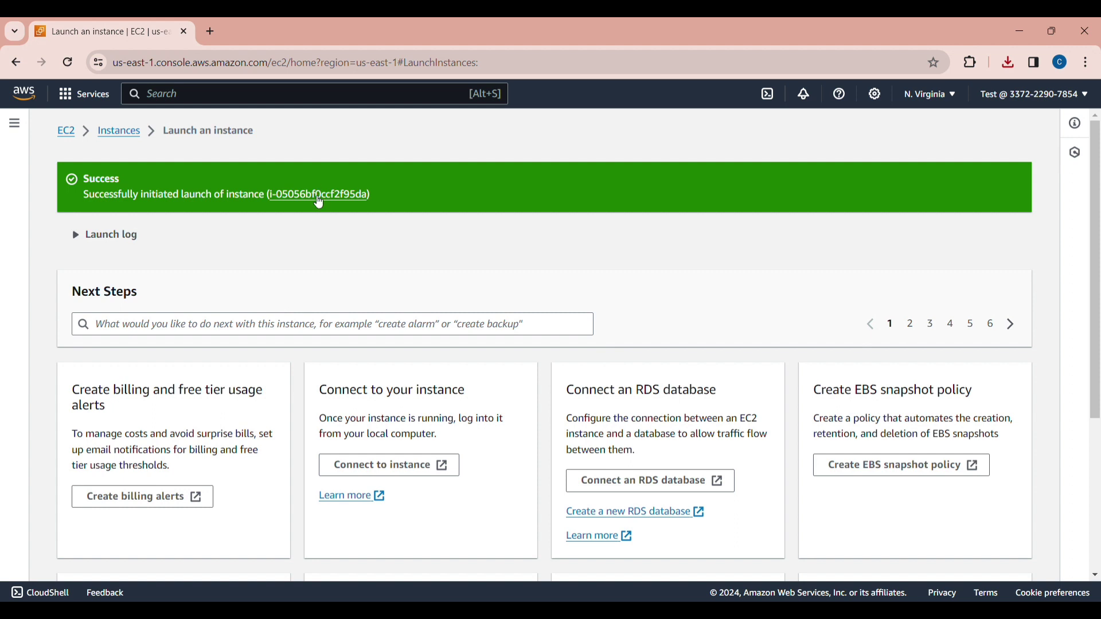
{"action": "left_click", "coordinate": [319, 198]}
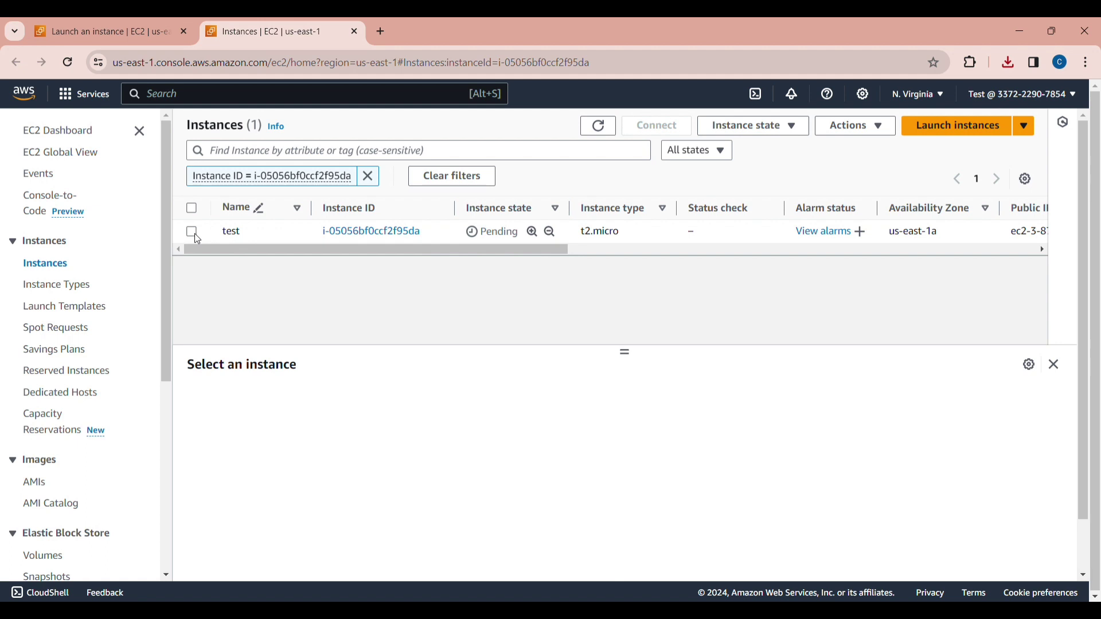
{"action": "left_click", "coordinate": [68, 57]}
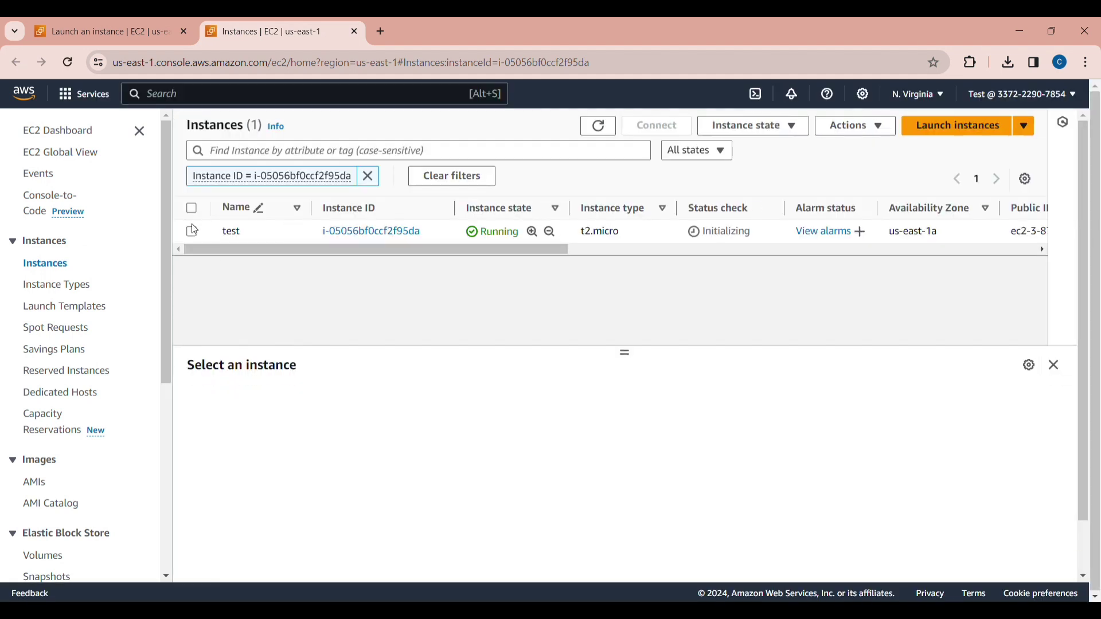
- Try to connect to the test instance using EC2 Instance Connect with the username ec2-user
{"action": "left_click", "coordinate": [193, 234]}
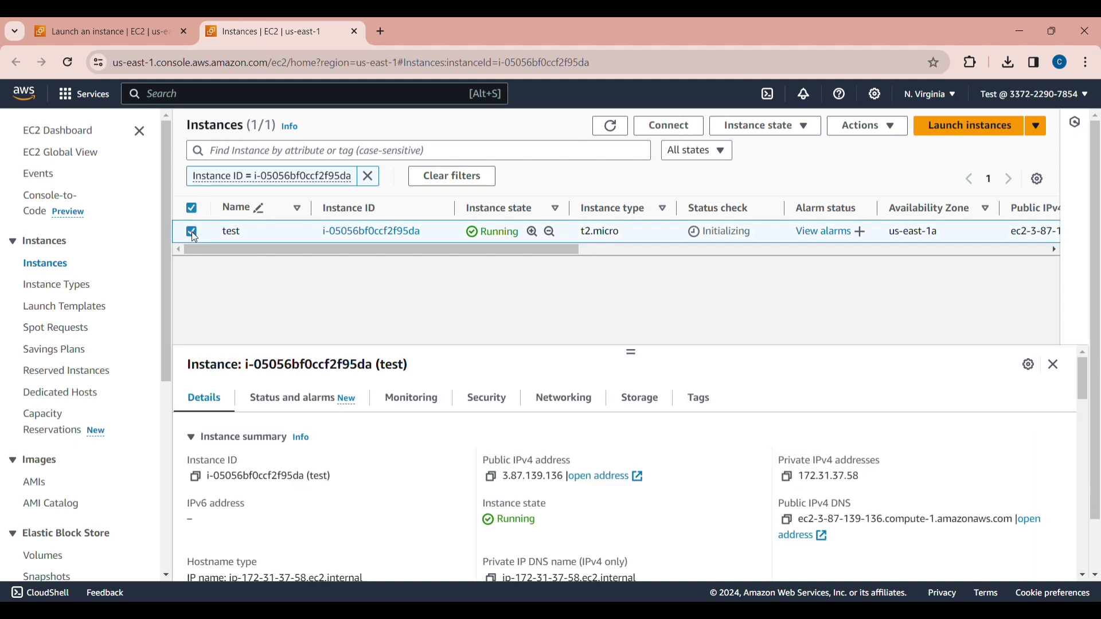
{"action": "left_click", "coordinate": [671, 127]}
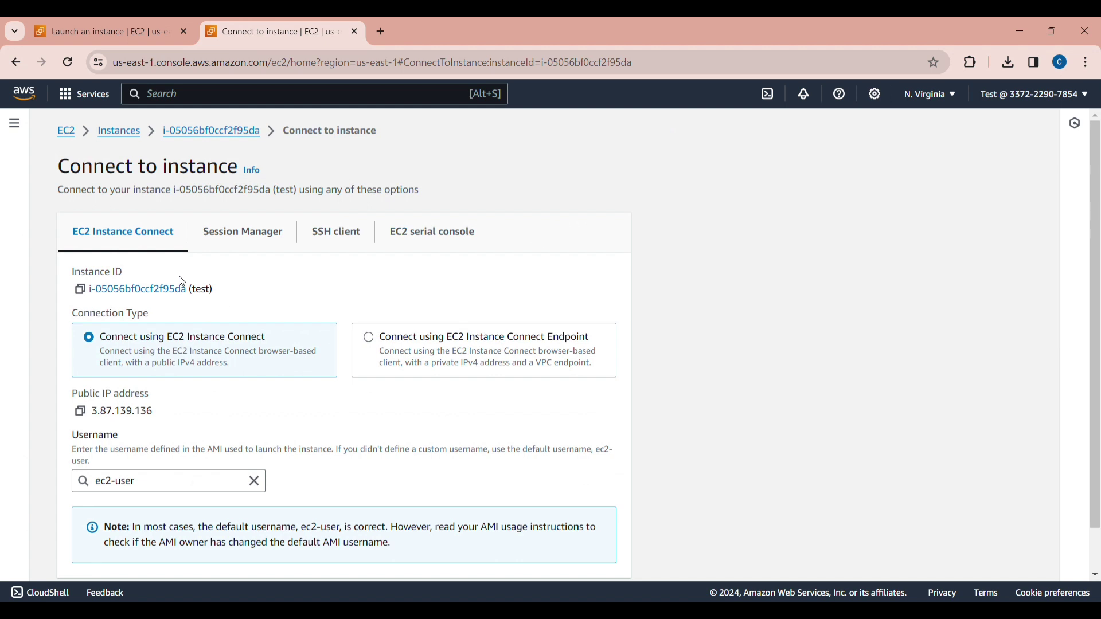
{"action": "scroll", "coordinate": [1094, 189], "scroll_direction": "down", "scroll_amount": 1}
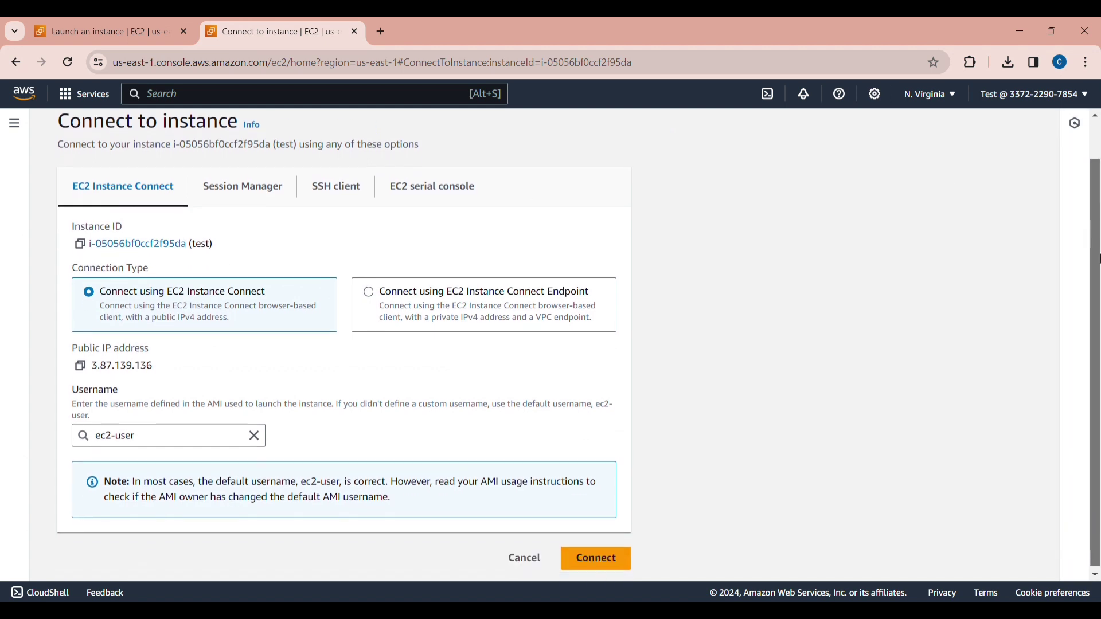
{"action": "scroll", "coordinate": [1008, 327], "scroll_direction": "up", "scroll_amount": 1}
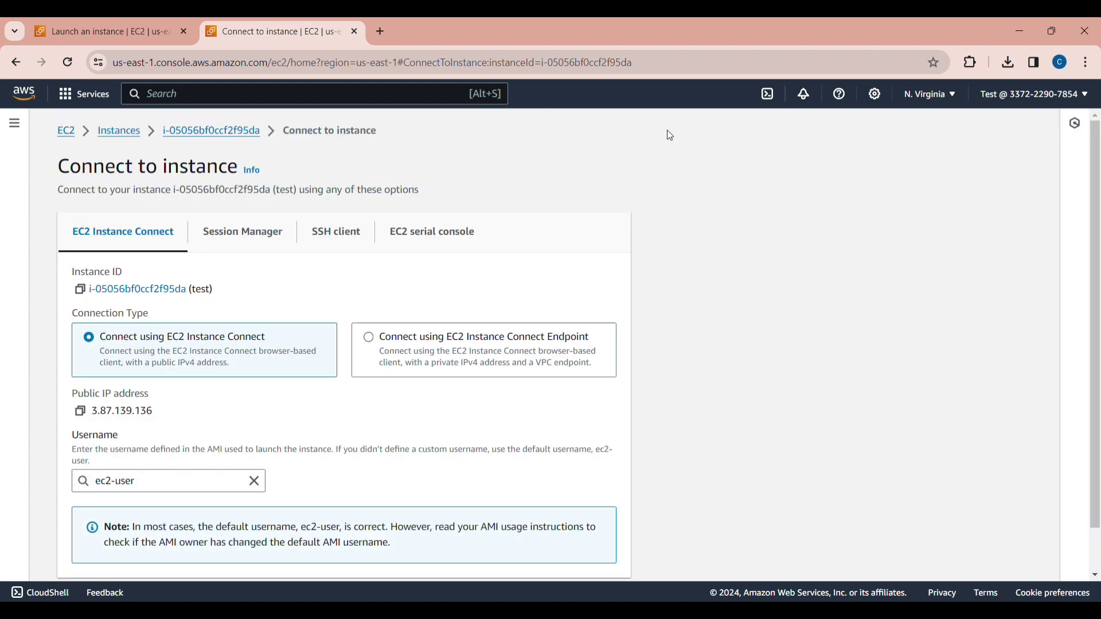
{"action": "scroll", "coordinate": [1037, 362], "scroll_direction": "down", "scroll_amount": 1}
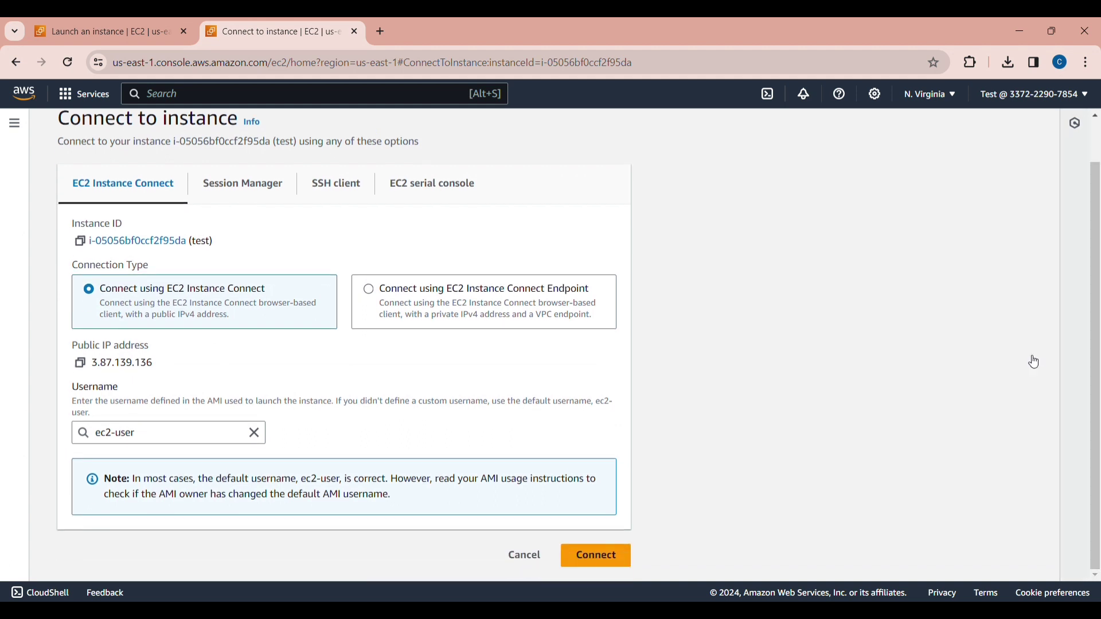
{"action": "left_click", "coordinate": [619, 559]}
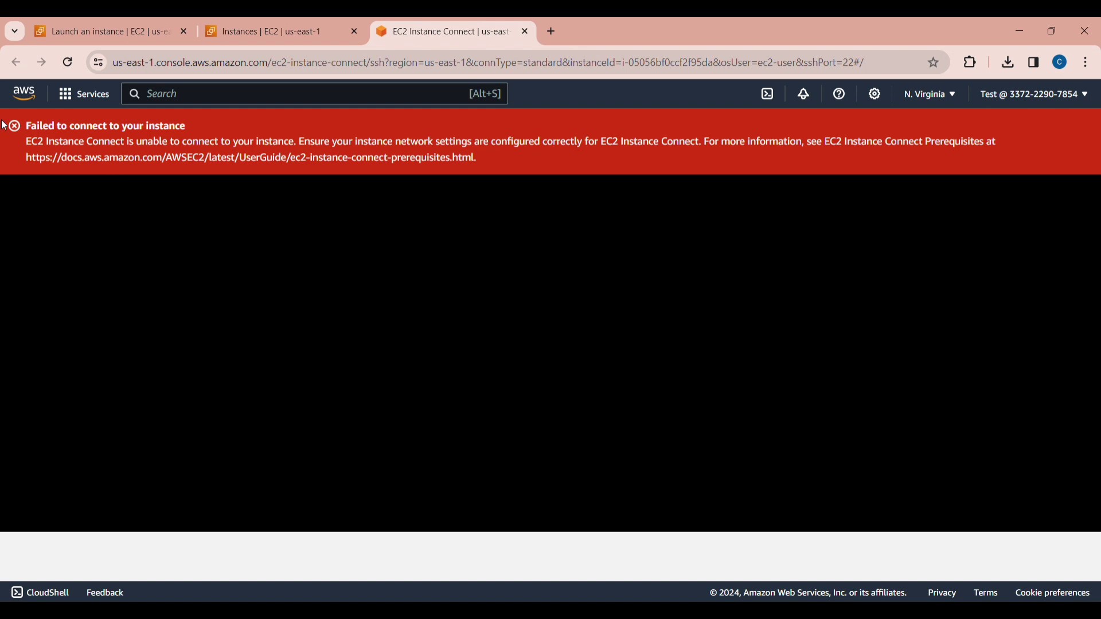
- Read the connection message and its note about network settings and prerequisites
{"action": "left_click_drag", "start_coordinate": [5, 125], "coordinate": [481, 163]}
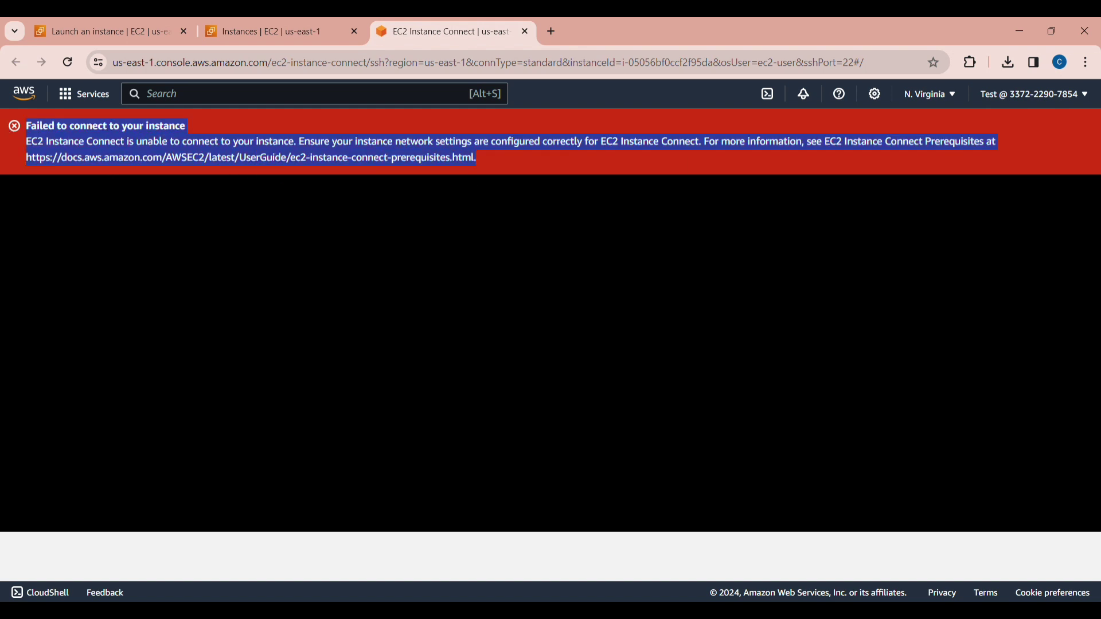
{"action": "left_click", "coordinate": [487, 163]}
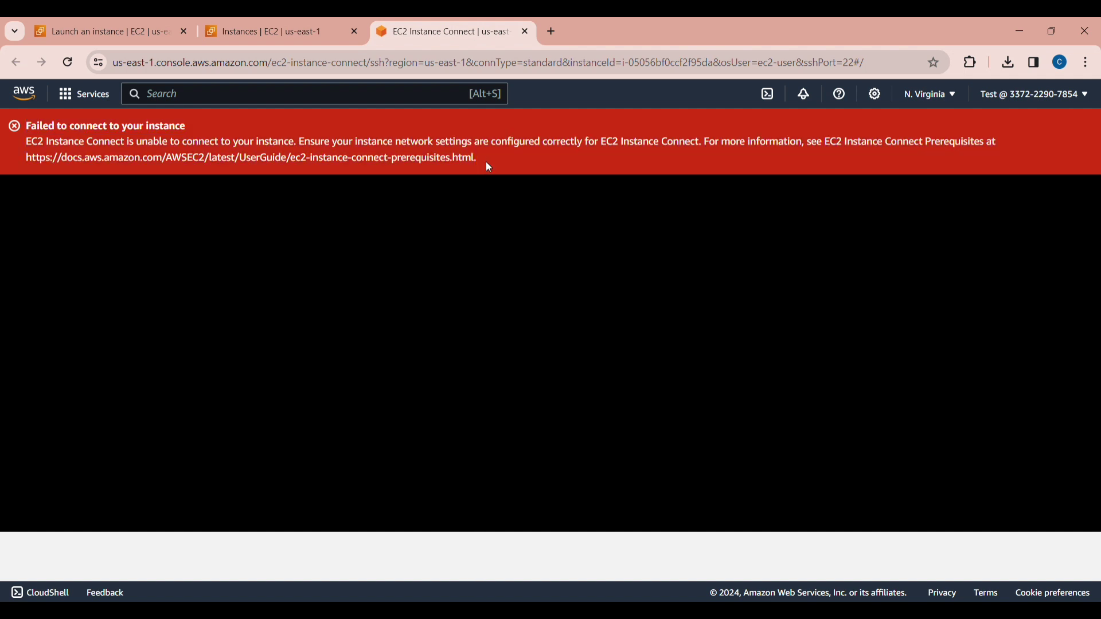
{"action": "triple_click", "coordinate": [489, 168]}
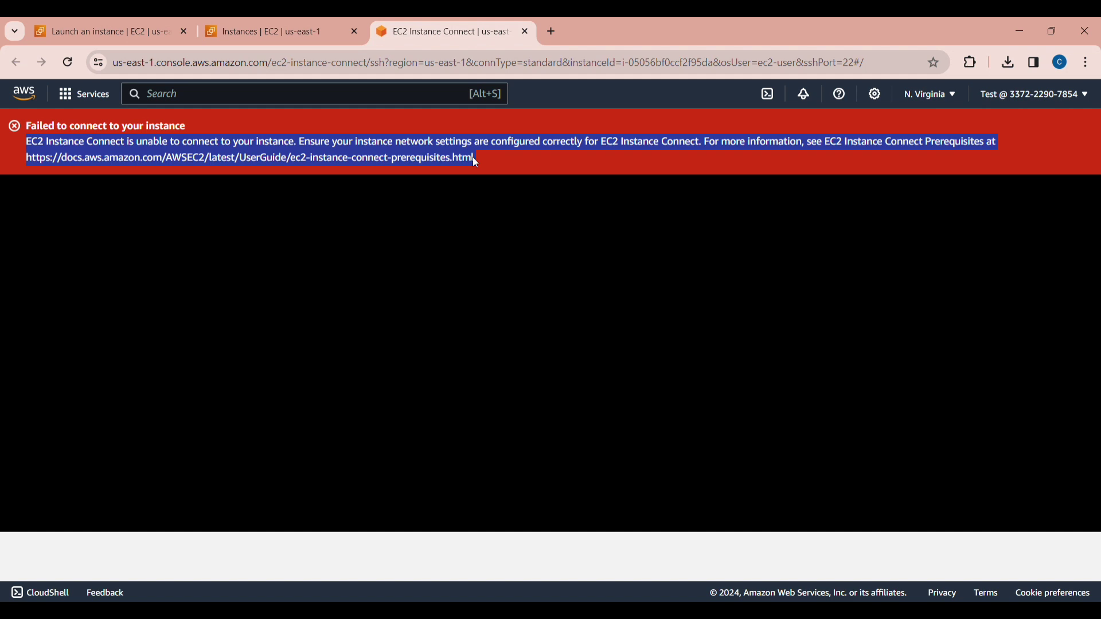
{"action": "left_click", "coordinate": [418, 147]}
- Return to the instances list and open the test_dmz security group from the test instance's security details
{"action": "left_click", "coordinate": [321, 21]}
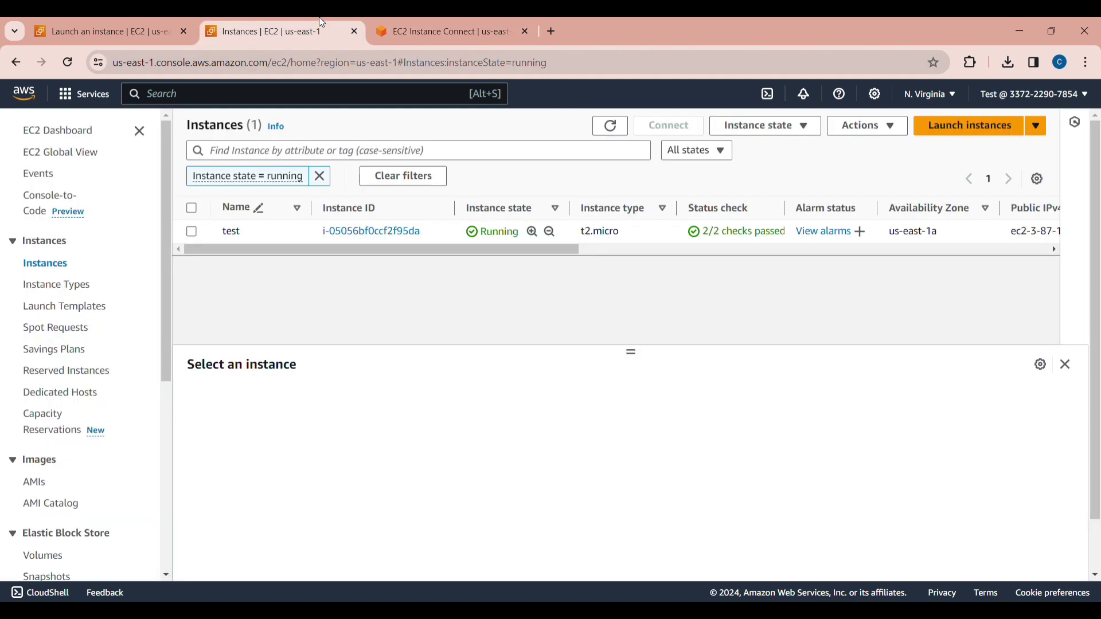
{"action": "left_click", "coordinate": [197, 237]}
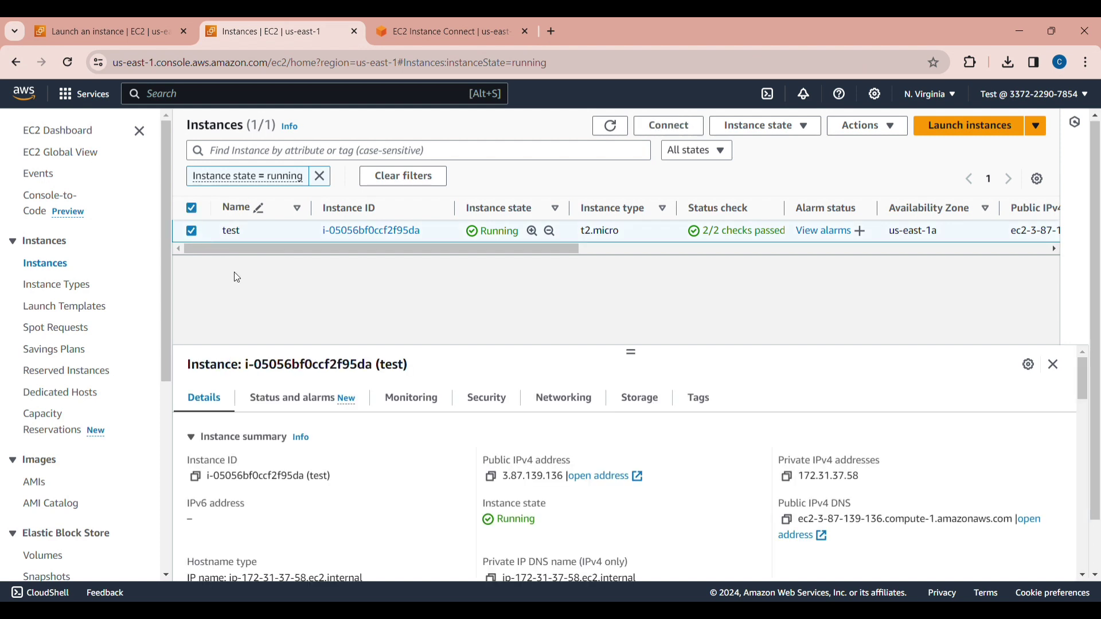
{"action": "left_click", "coordinate": [490, 401]}
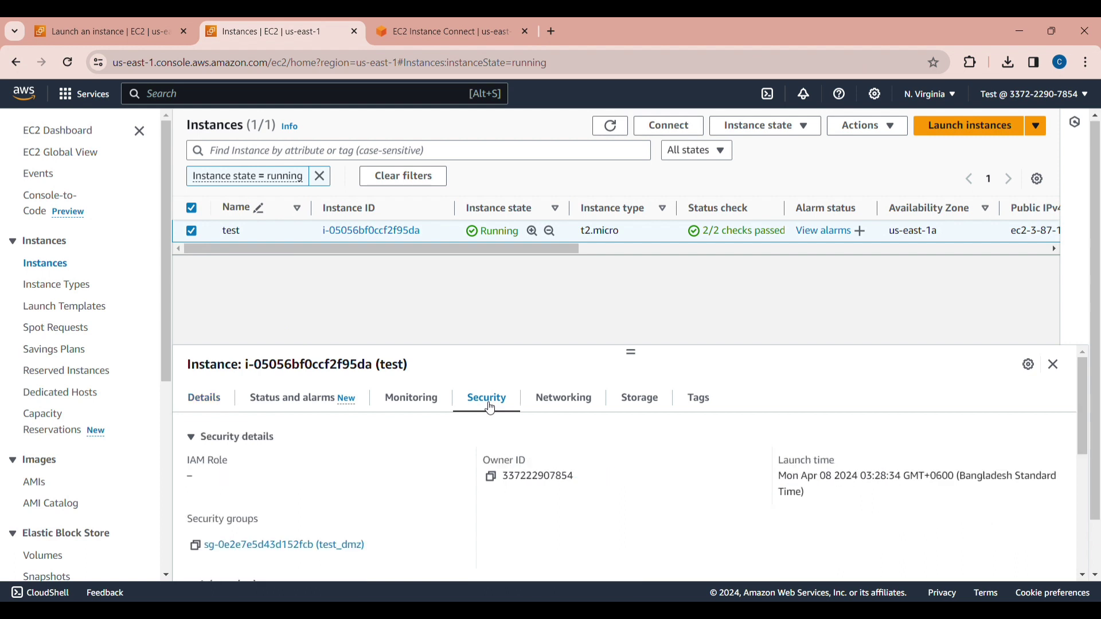
{"action": "left_click", "coordinate": [291, 549]}
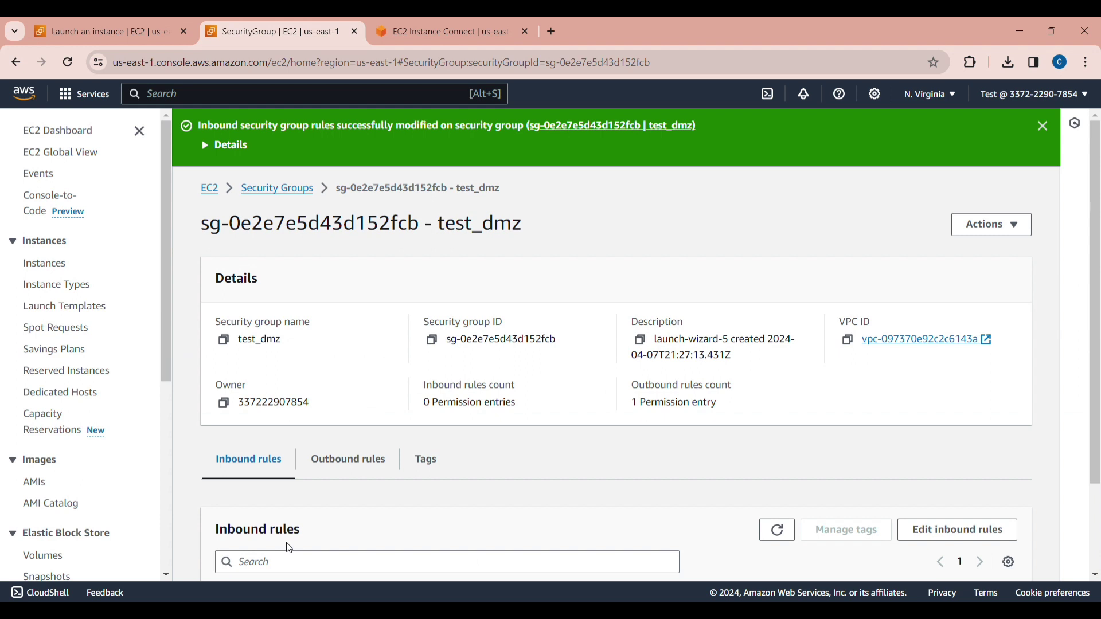
- Open the test_dmz security group's inbound rules for editing and check which rules exist
{"action": "left_click_drag", "start_coordinate": [1099, 357], "coordinate": [1100, 416]}
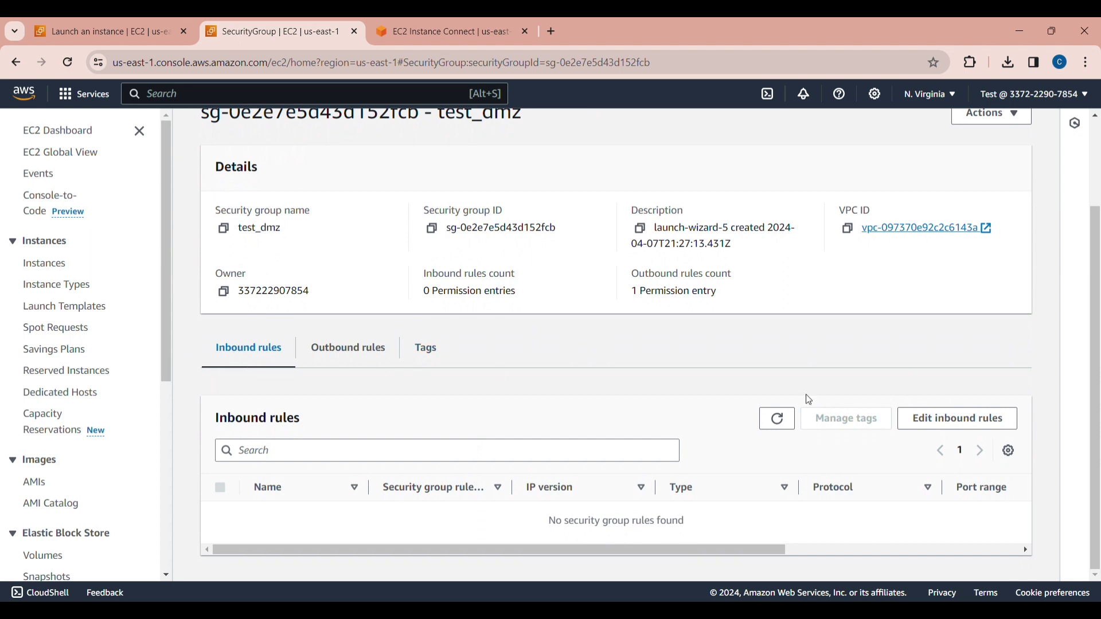
{"action": "left_click", "coordinate": [940, 421]}
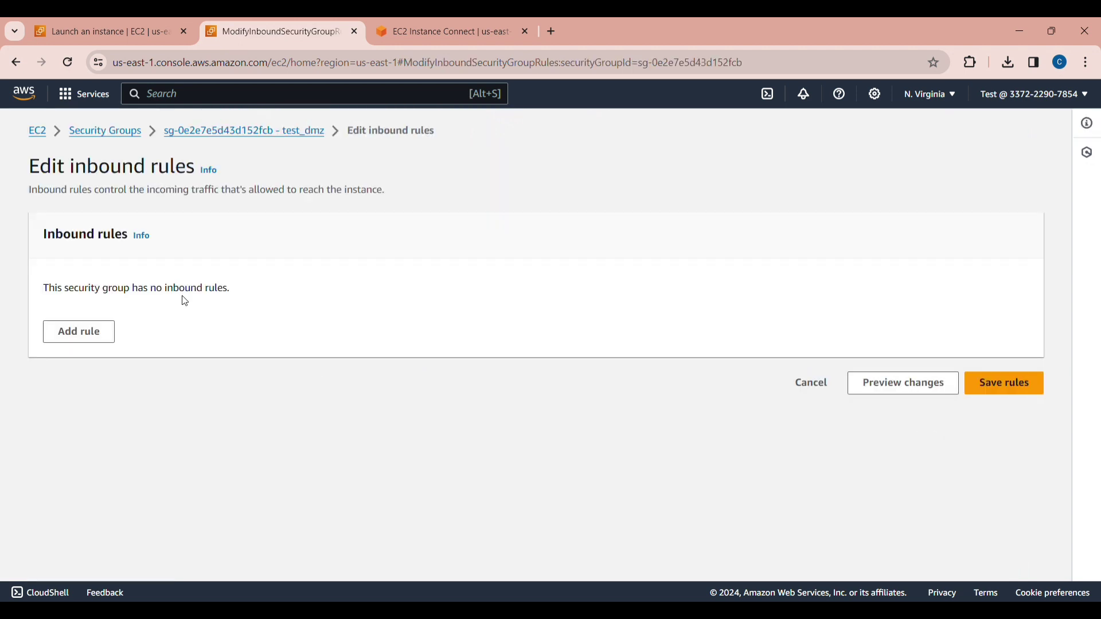
{"action": "left_click_drag", "start_coordinate": [48, 290], "coordinate": [235, 292]}
{"action": "triple_click", "coordinate": [235, 291]}
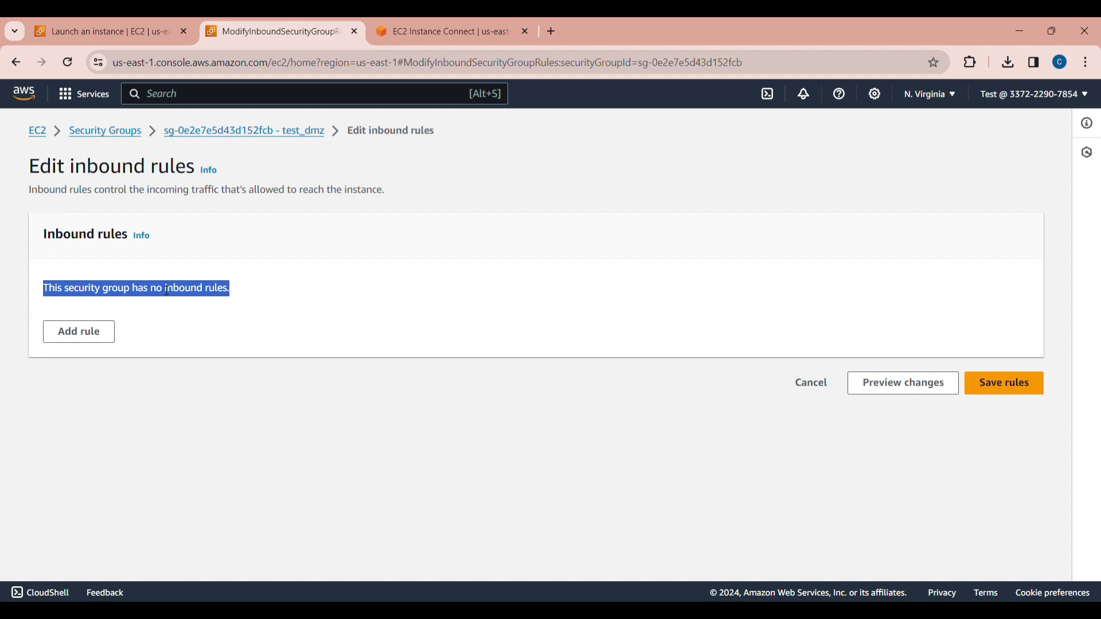
- Add an inbound rule of type SSH with the source Anywhere-IPv4
{"action": "left_click", "coordinate": [104, 332]}
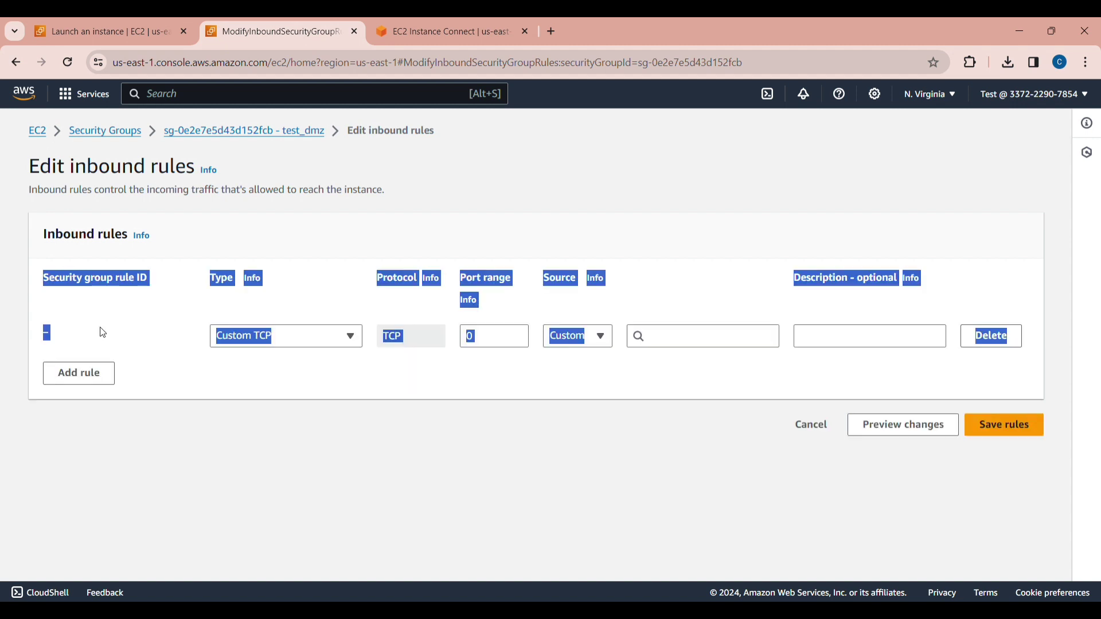
{"action": "left_click", "coordinate": [103, 332]}
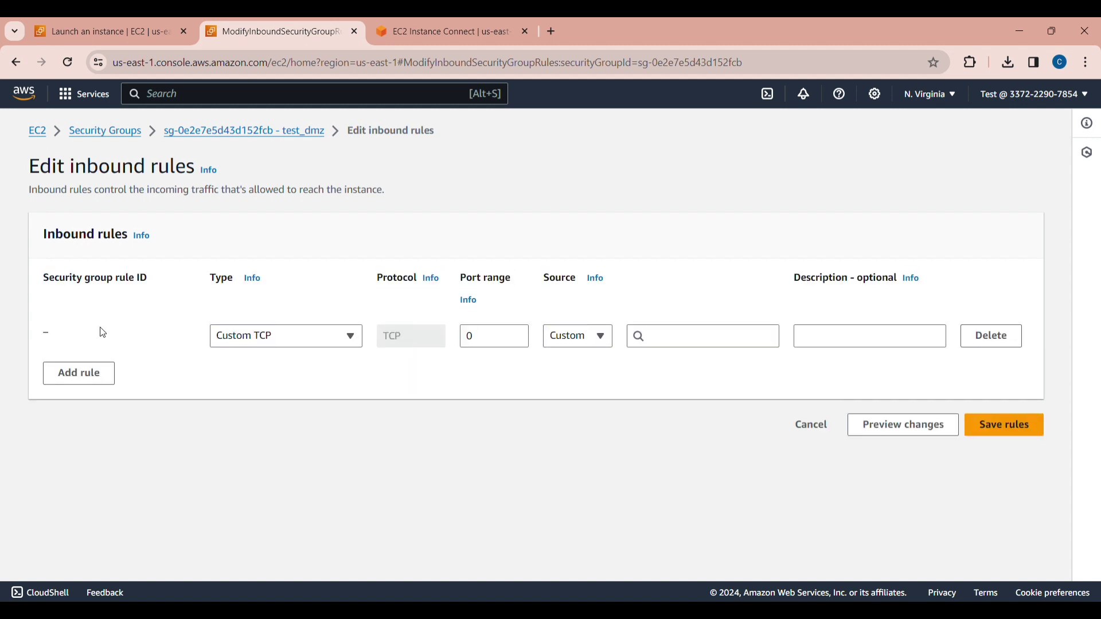
{"action": "left_click", "coordinate": [331, 342]}
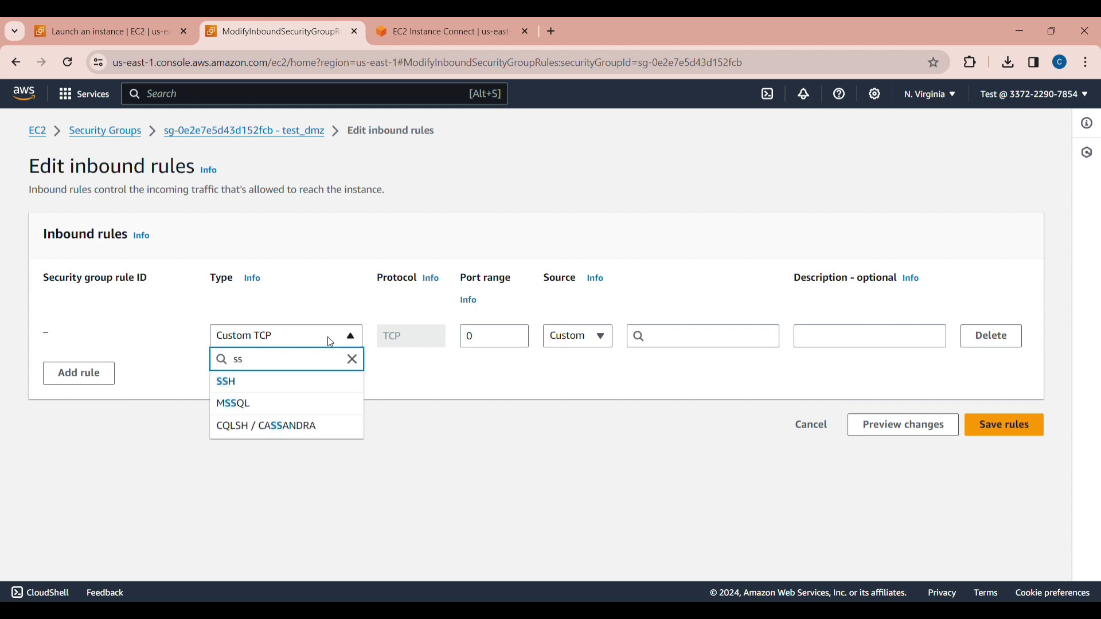
{"action": "left_click", "coordinate": [247, 384]}
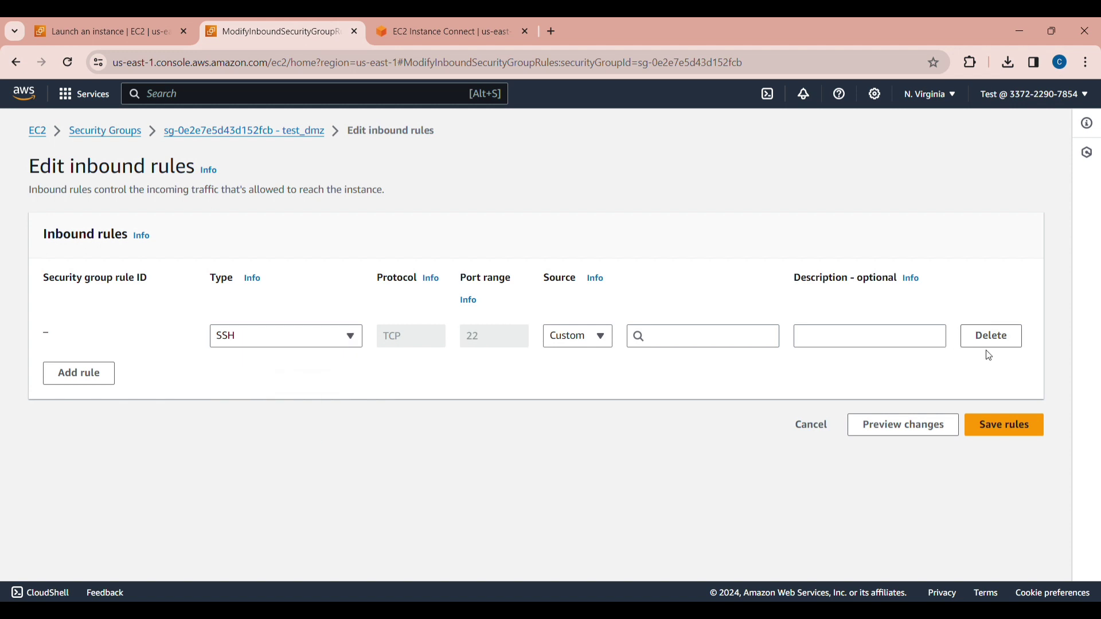
{"action": "left_click", "coordinate": [565, 338]}
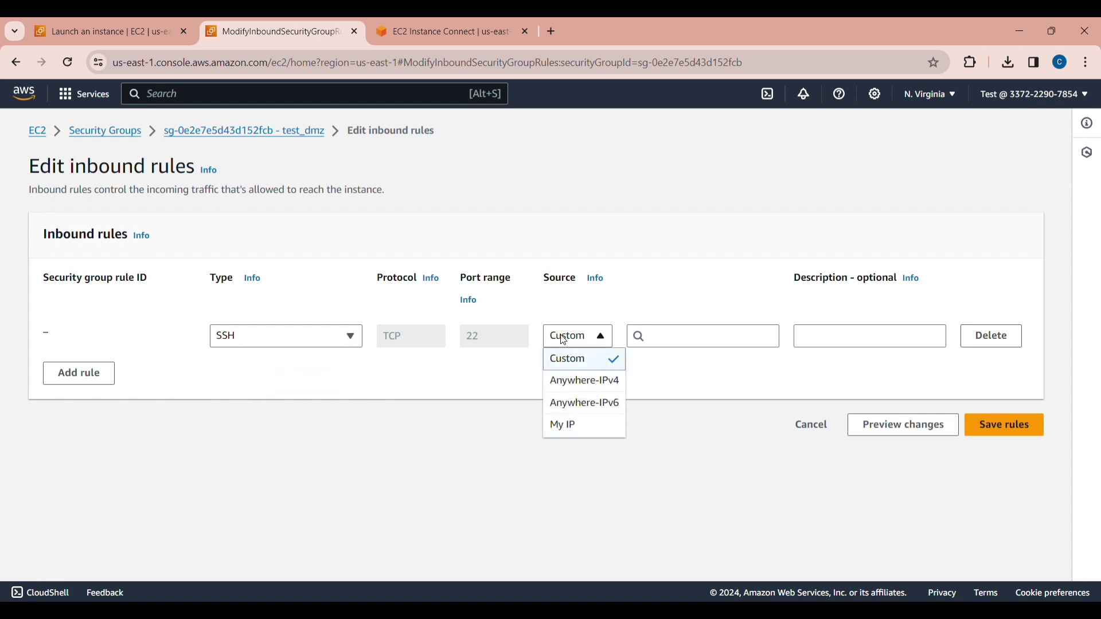
{"action": "left_click", "coordinate": [589, 378]}
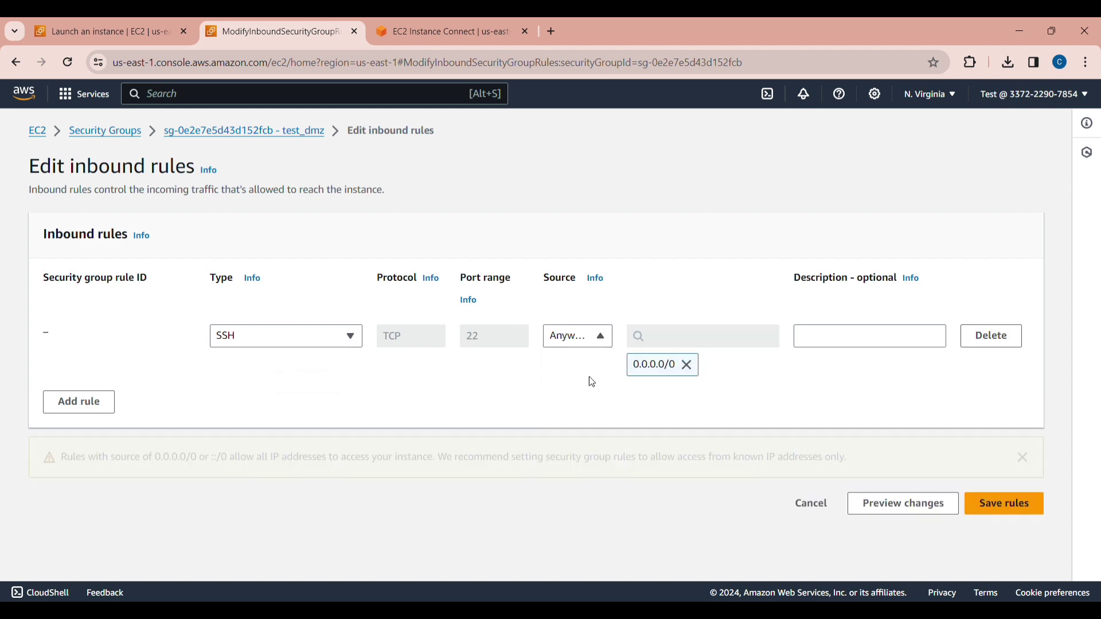
- Add a second inbound rule of type RDP with the source Anywhere-IPv4
{"action": "left_click", "coordinate": [88, 409]}
{"action": "left_click", "coordinate": [277, 414]}
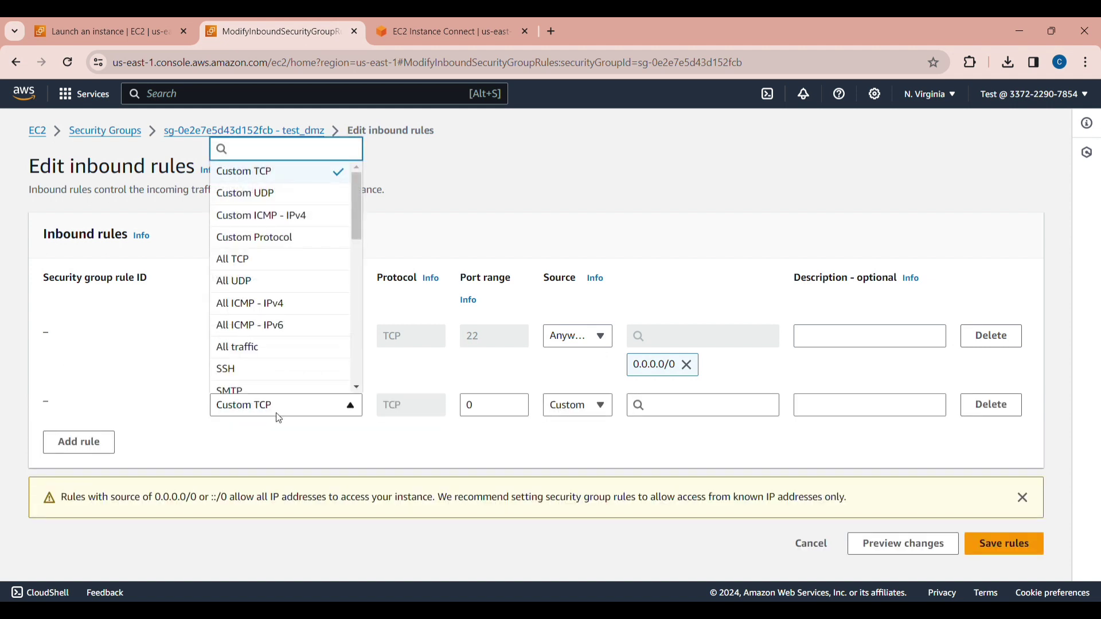
{"action": "type", "text": "rd"}
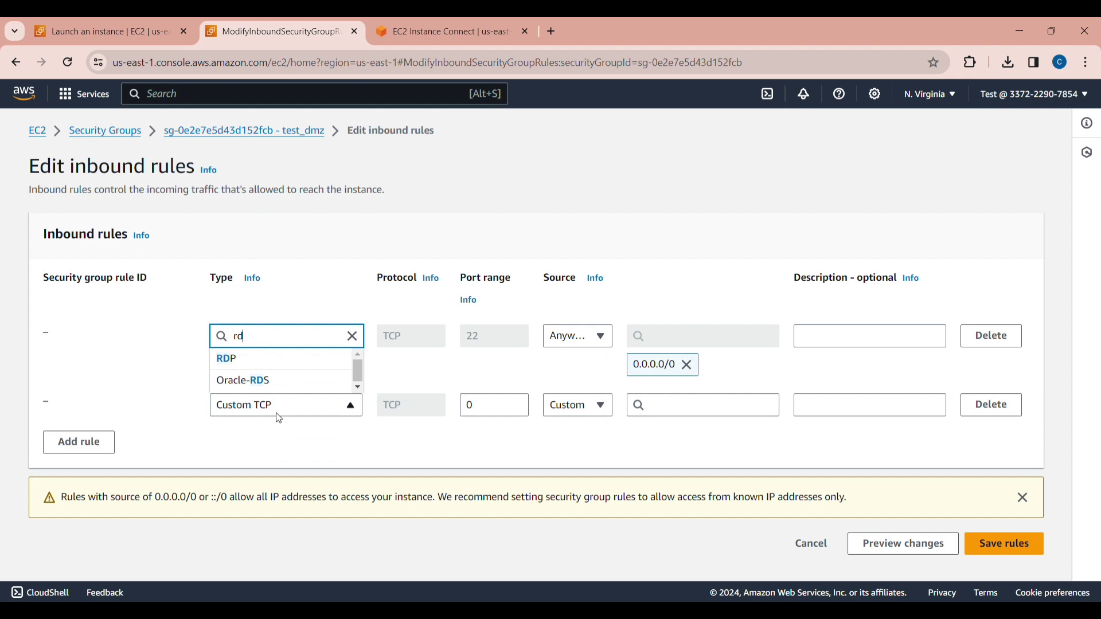
{"action": "left_click", "coordinate": [258, 360]}
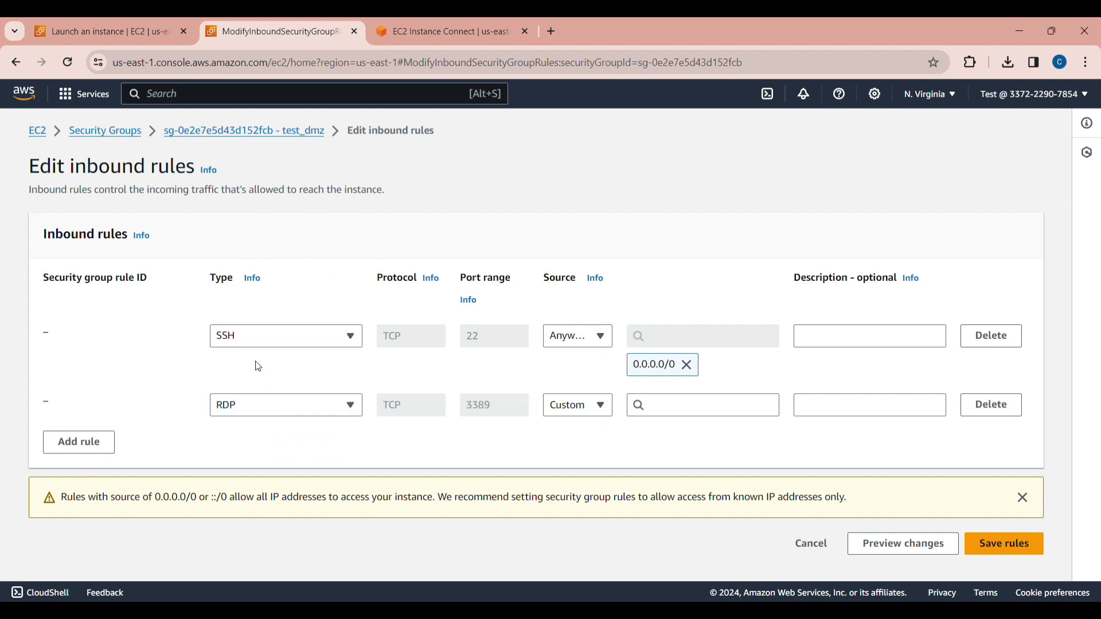
{"action": "left_click", "coordinate": [565, 412]}
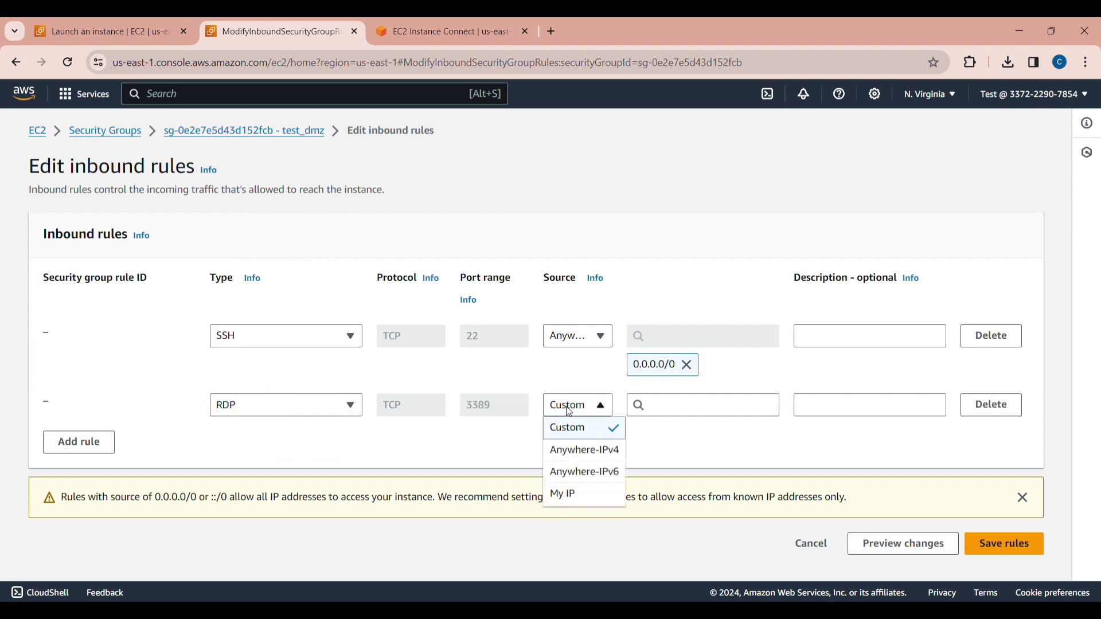
{"action": "left_click", "coordinate": [582, 450]}
- Add a third inbound rule of type HTTP with the source Anywhere-IPv4, and save the security group's rules
{"action": "left_click", "coordinate": [83, 476]}
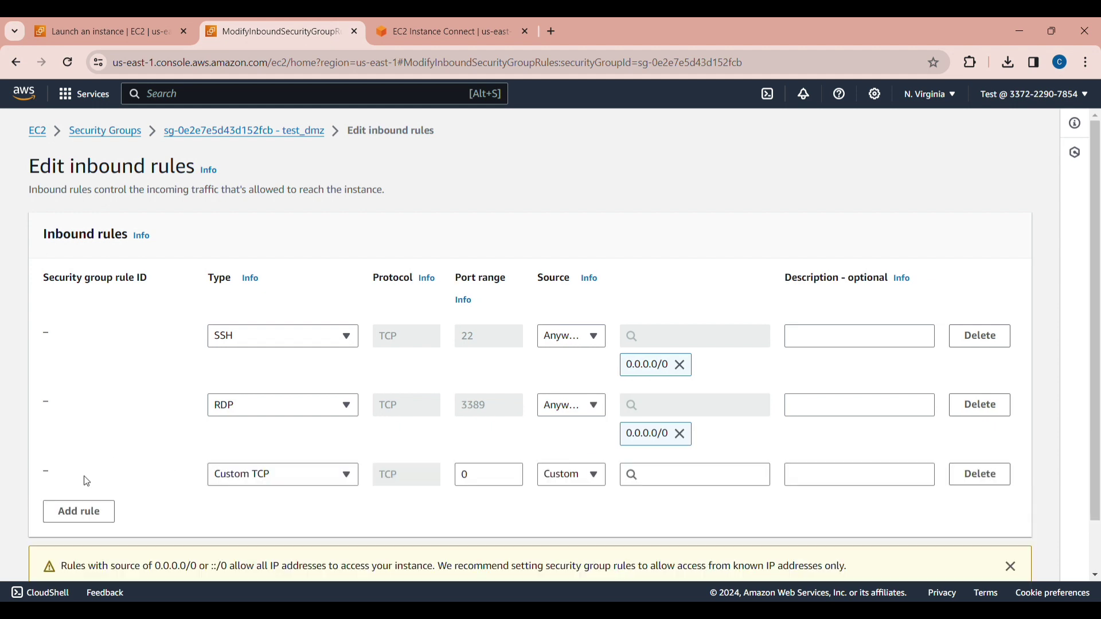
{"action": "left_click", "coordinate": [258, 475]}
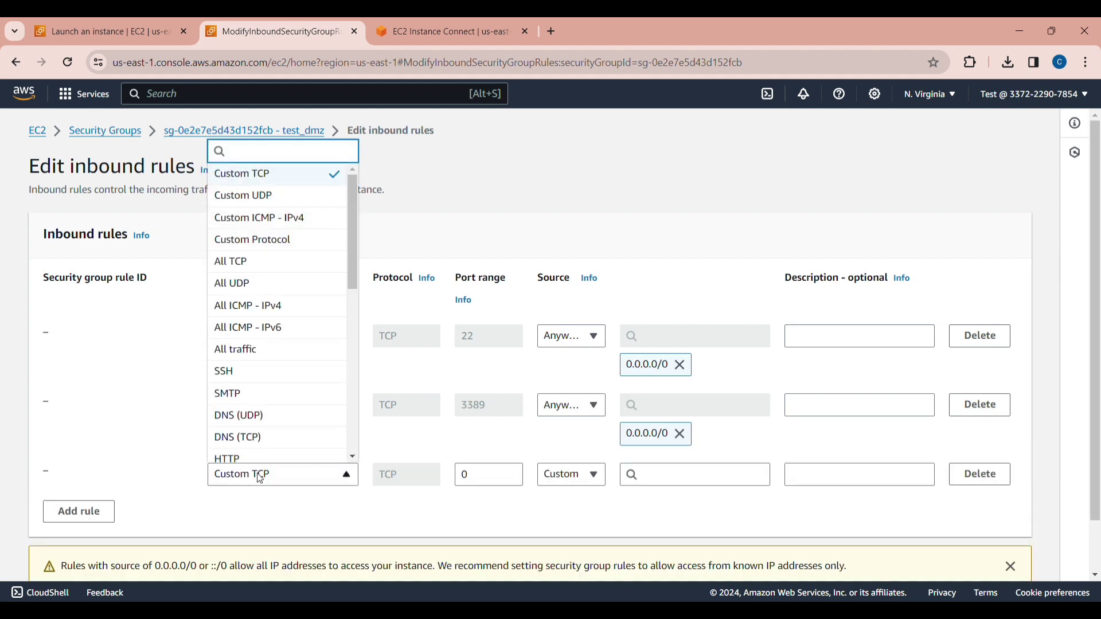
{"action": "type", "text": "htt"}
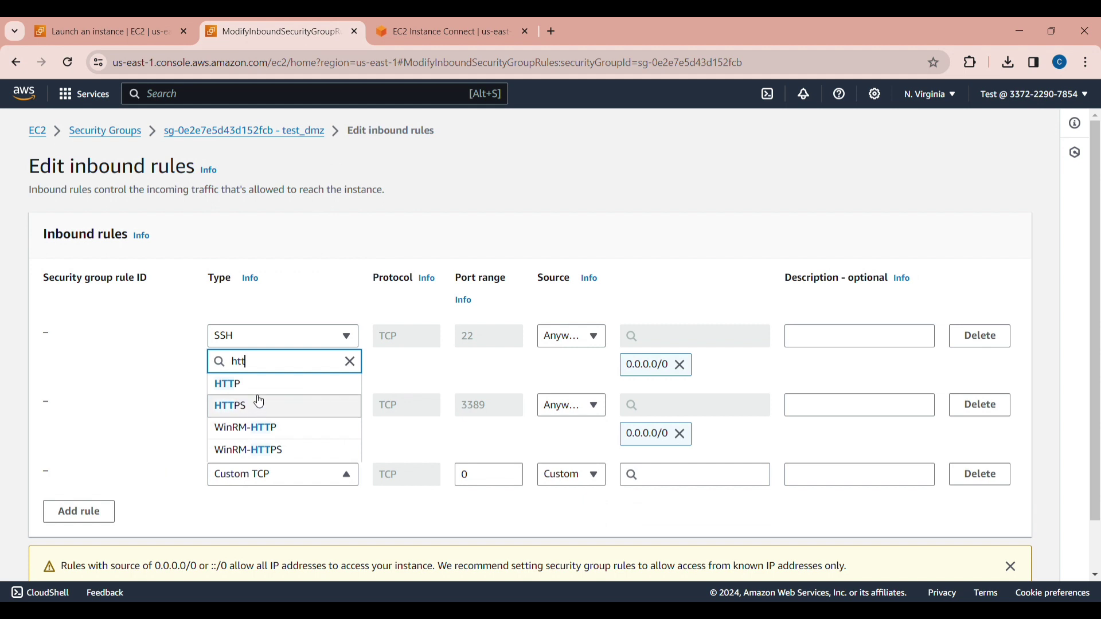
{"action": "left_click", "coordinate": [257, 393]}
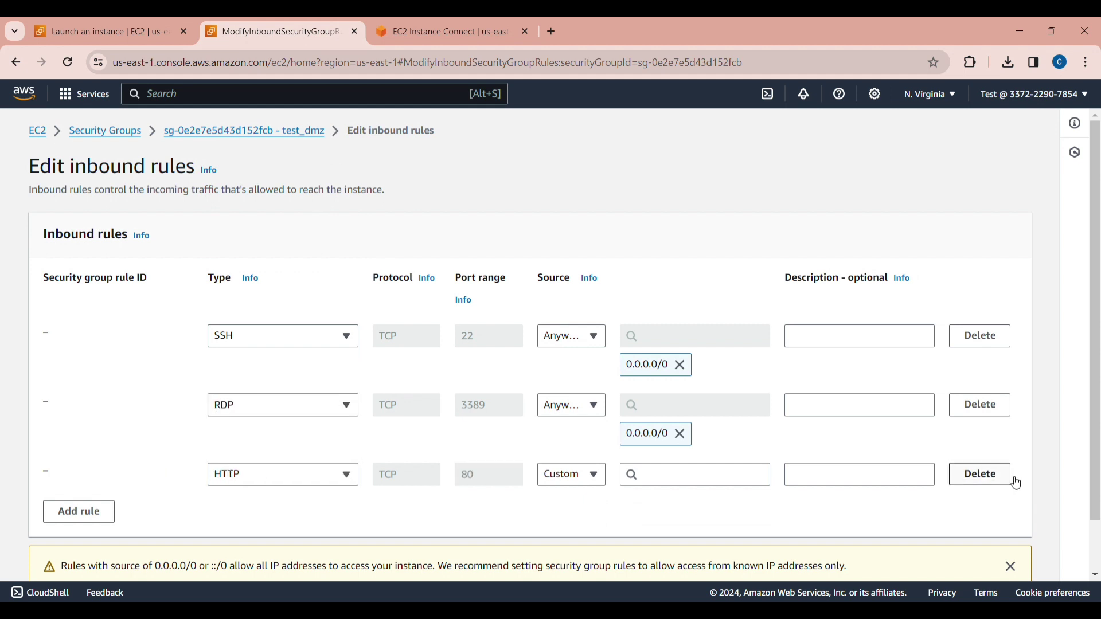
{"action": "left_click_drag", "start_coordinate": [1095, 453], "coordinate": [1098, 491]}
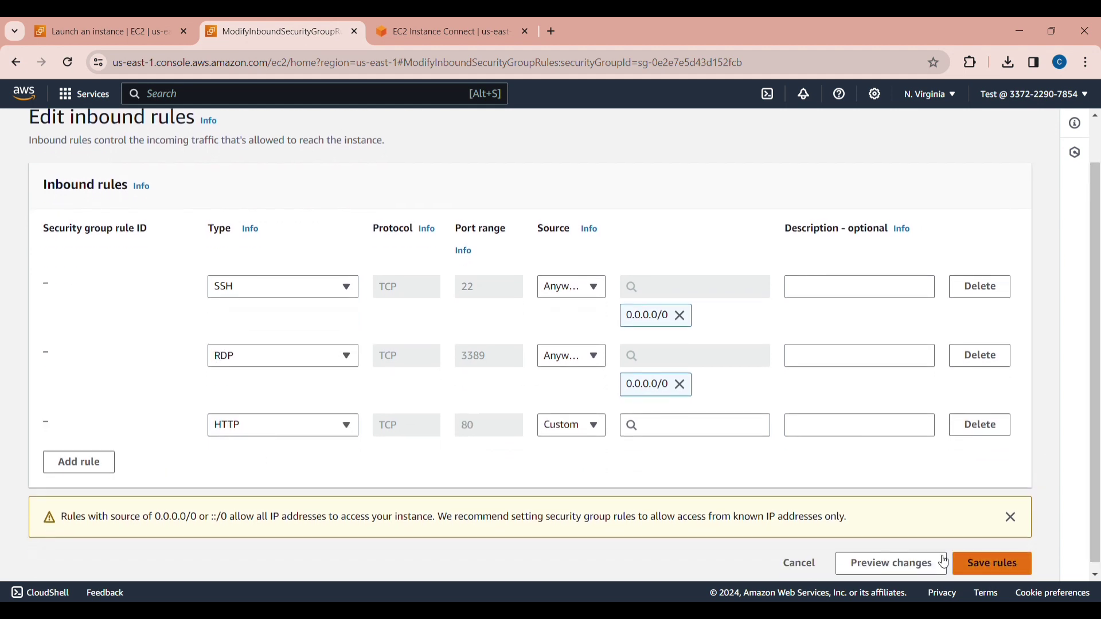
{"action": "left_click", "coordinate": [580, 436]}
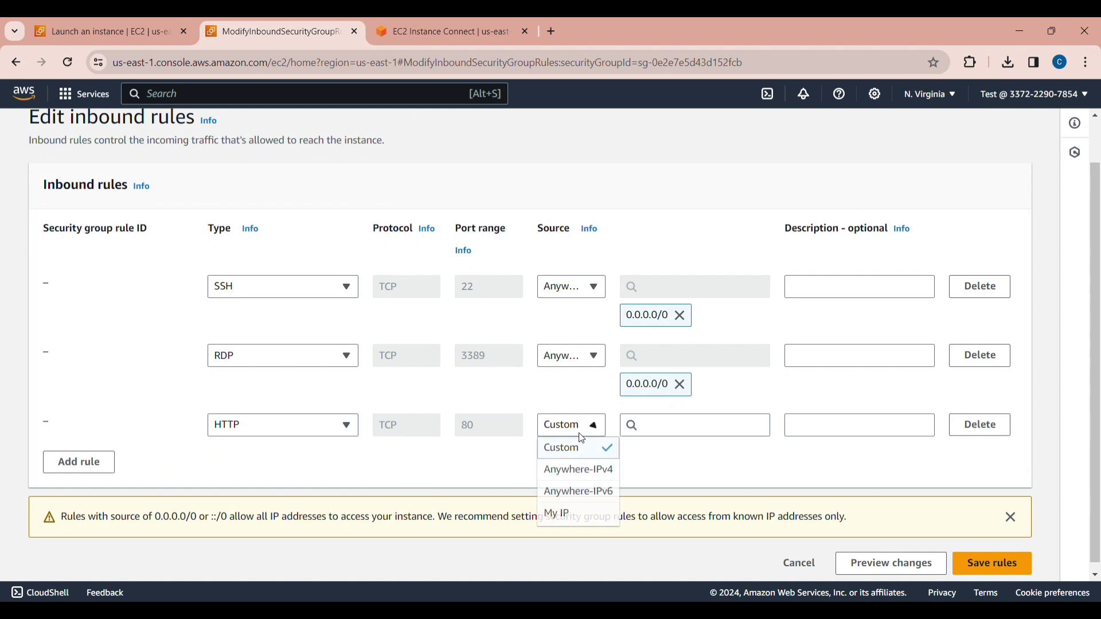
{"action": "left_click", "coordinate": [587, 472]}
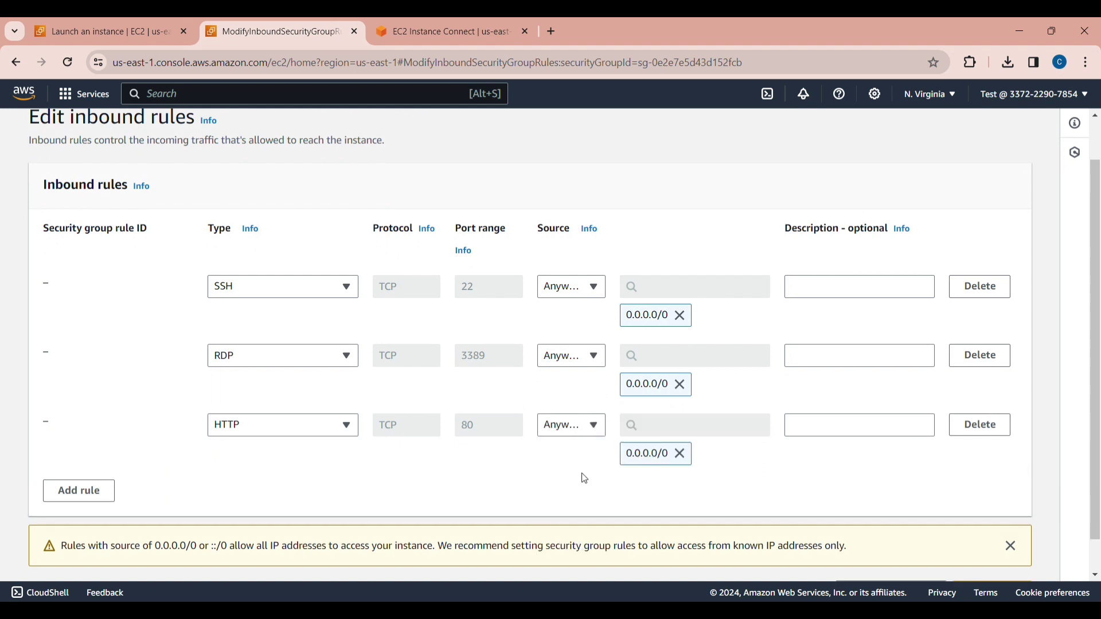
{"action": "scroll", "coordinate": [584, 478], "scroll_direction": "down", "scroll_amount": 2}
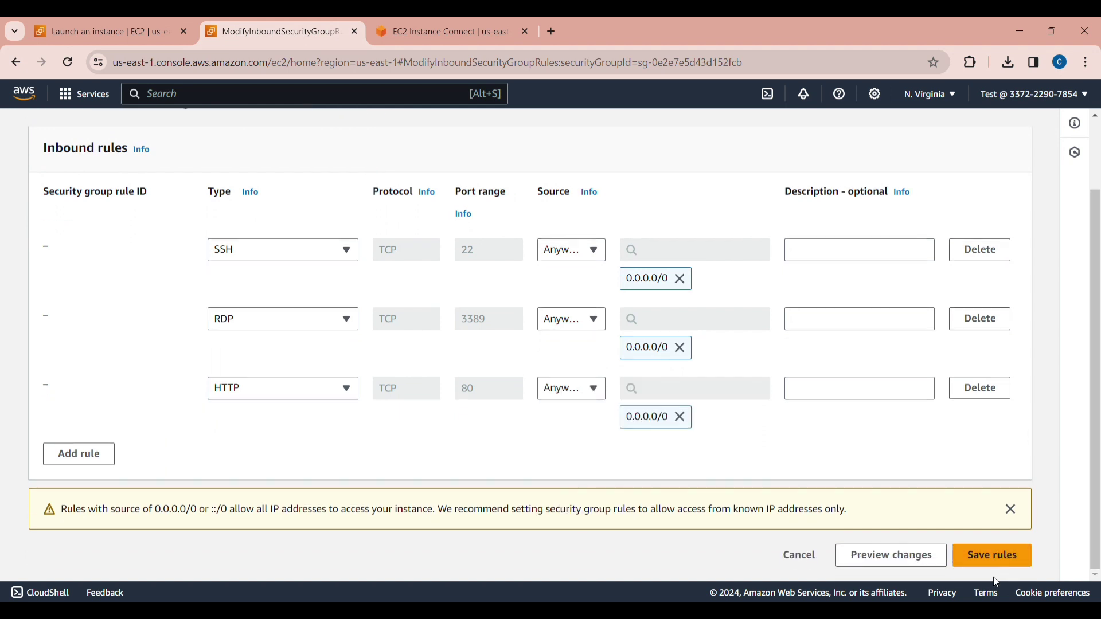
{"action": "left_click", "coordinate": [995, 562]}
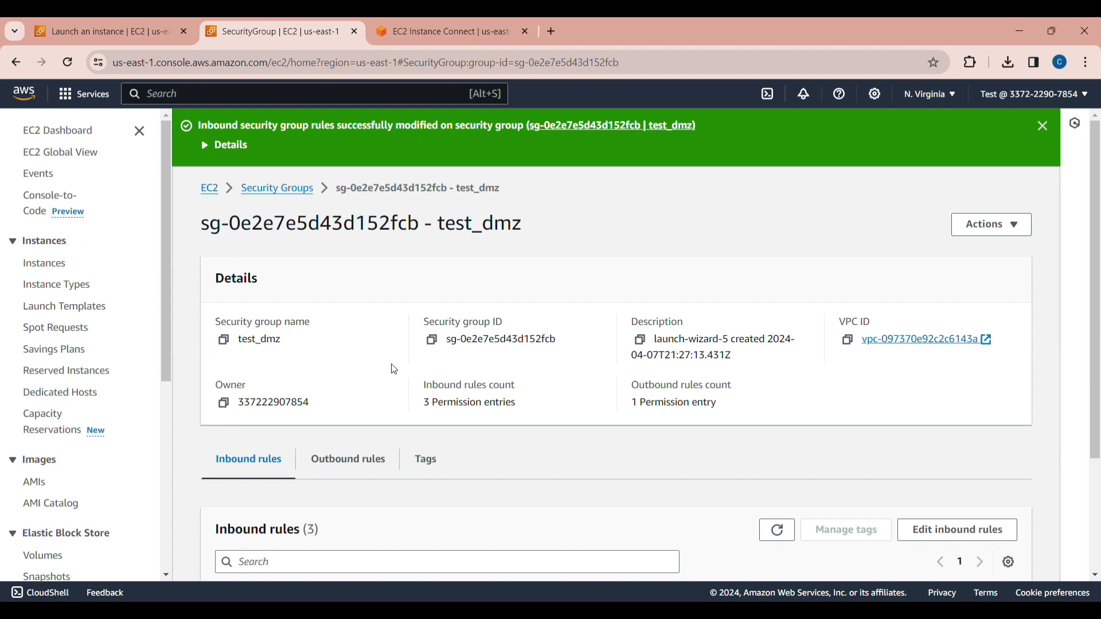
- Retry the EC2 Instance Connect session by reloading it, and switch to the root user with sudo -i
{"action": "left_click", "coordinate": [458, 26]}
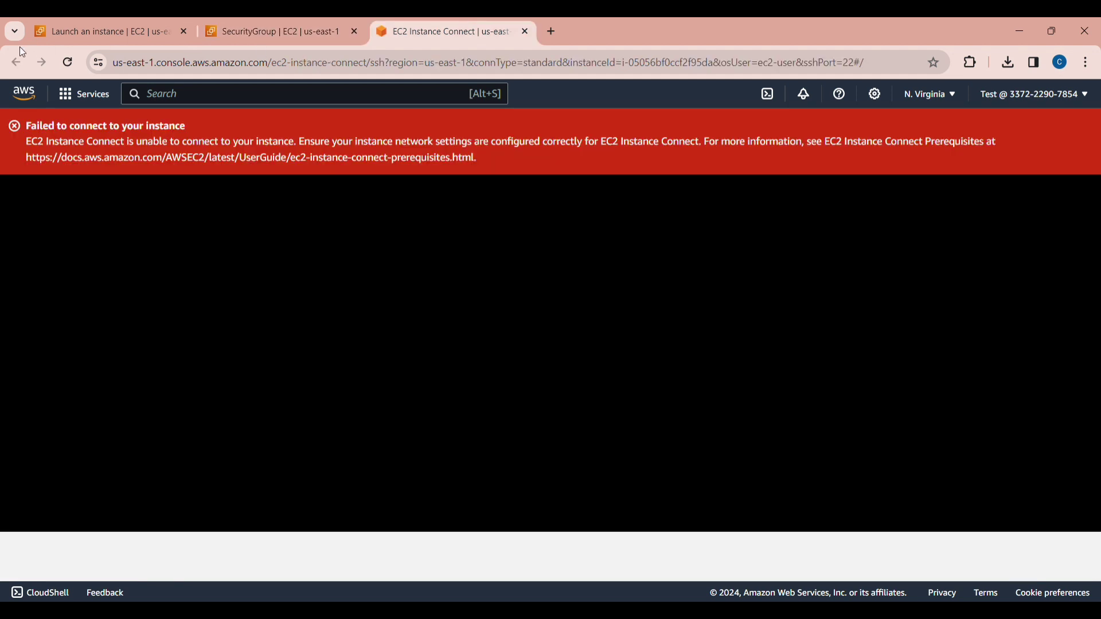
{"action": "left_click", "coordinate": [68, 62]}
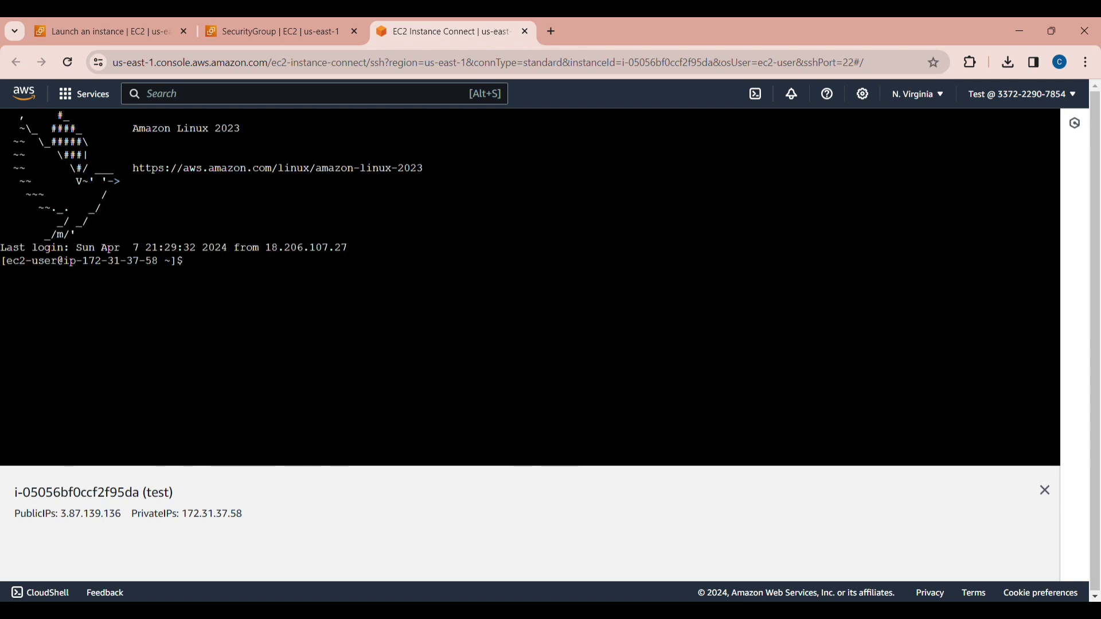
{"action": "type", "text": "sudo -i"}
{"action": "key", "text": "Return"}
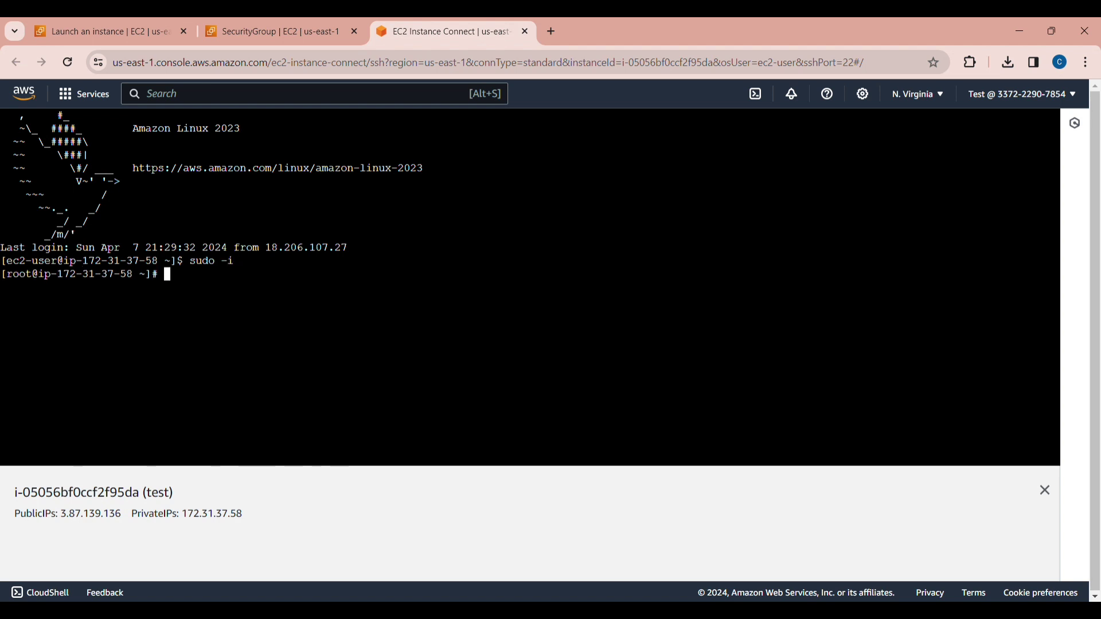
- Install the Apache web server with yum install httpd and accept the package installation
{"action": "type", "text": "yum install htt"}
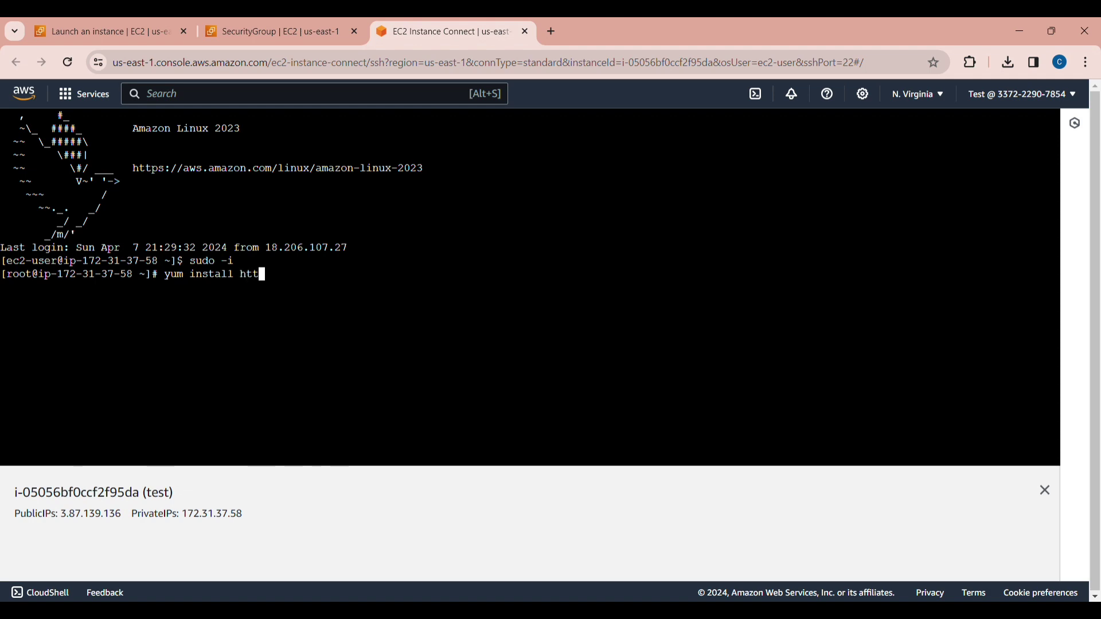
{"action": "type", "text": "pd"}
{"action": "key", "text": "Return"}
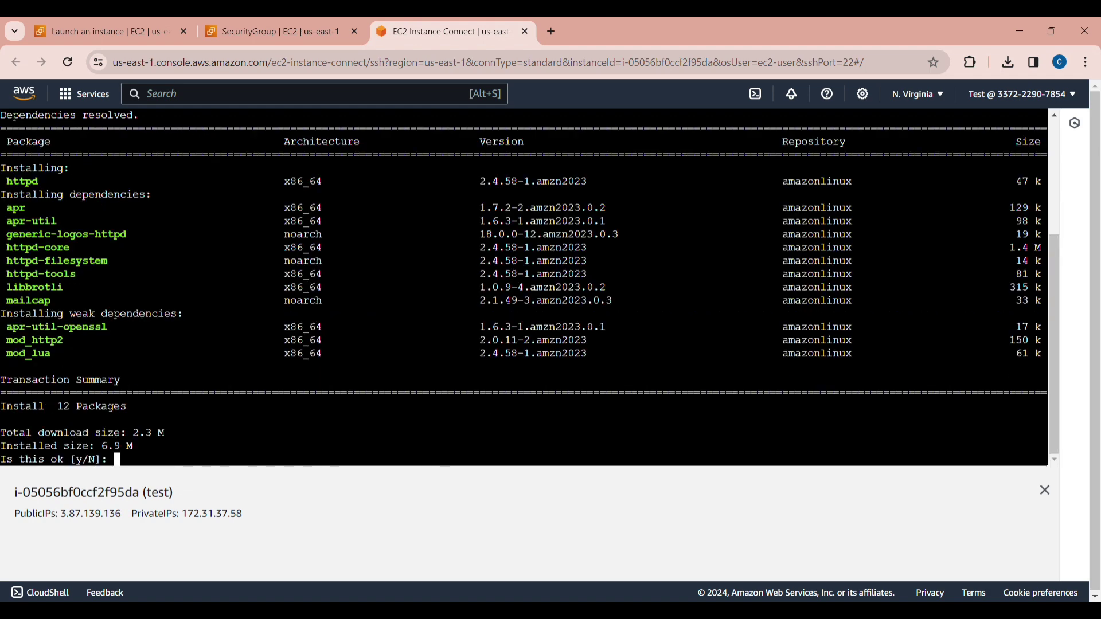
{"action": "type", "text": "y"}
{"action": "key", "text": "Return"}
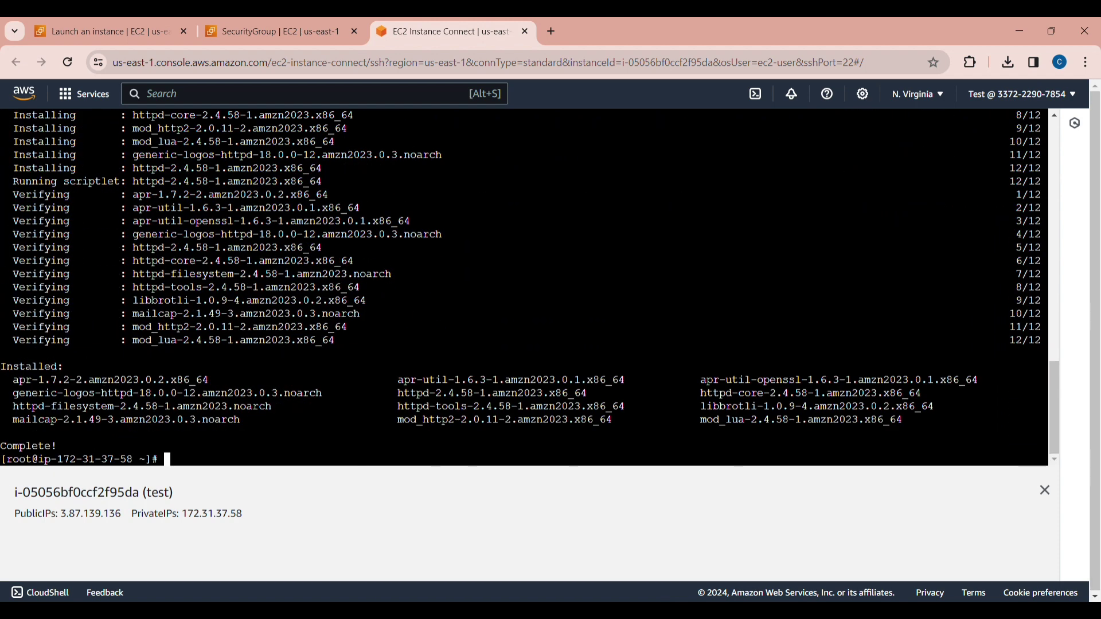
- Enable the web server service at boot with systemctl enable httpd
{"action": "type", "text": "systemctl "}
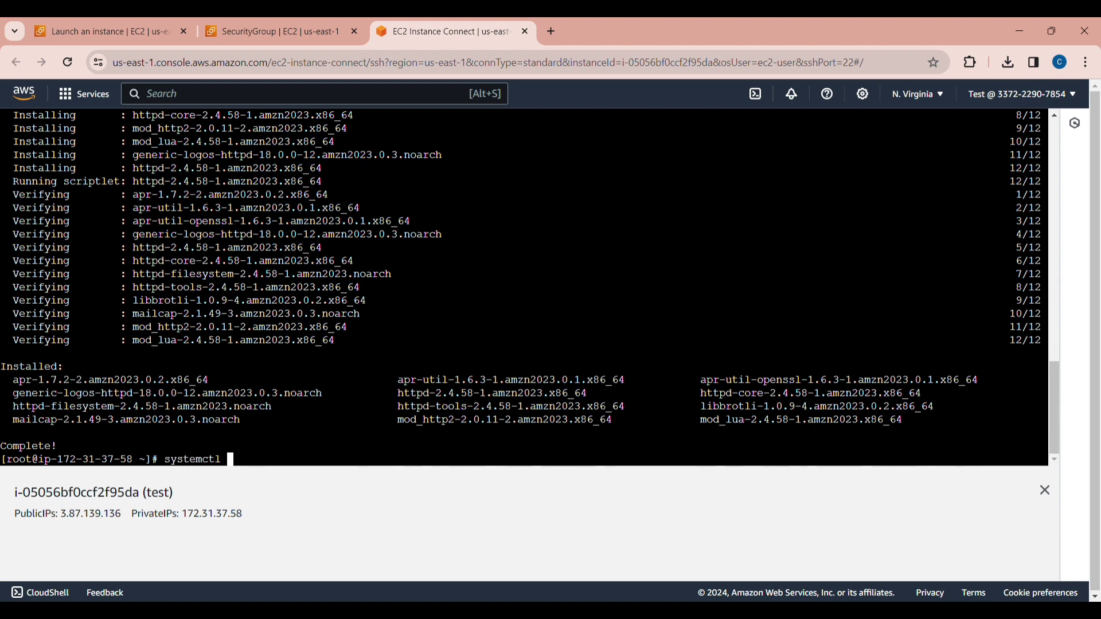
{"action": "type", "text": "enable httpd"}
{"action": "key", "text": "Return"}
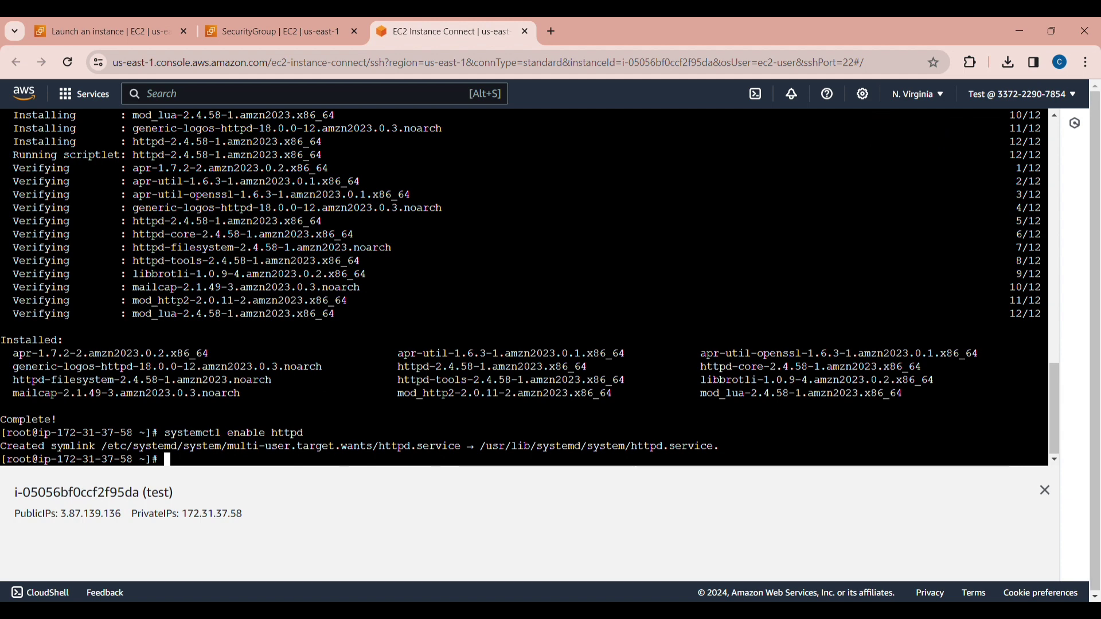
- Rework the previous systemctl command to restart the httpd service and run it
{"action": "key", "text": "Up"}
{"action": "key", "text": "Left"}
{"action": "key", "text": "Left"}
{"action": "key", "text": "Left"}
{"action": "key", "text": "Left"}
{"action": "key", "text": "Left"}
{"action": "key", "text": "Left"}
{"action": "key", "text": "Left"}
{"action": "key", "text": "Left"}
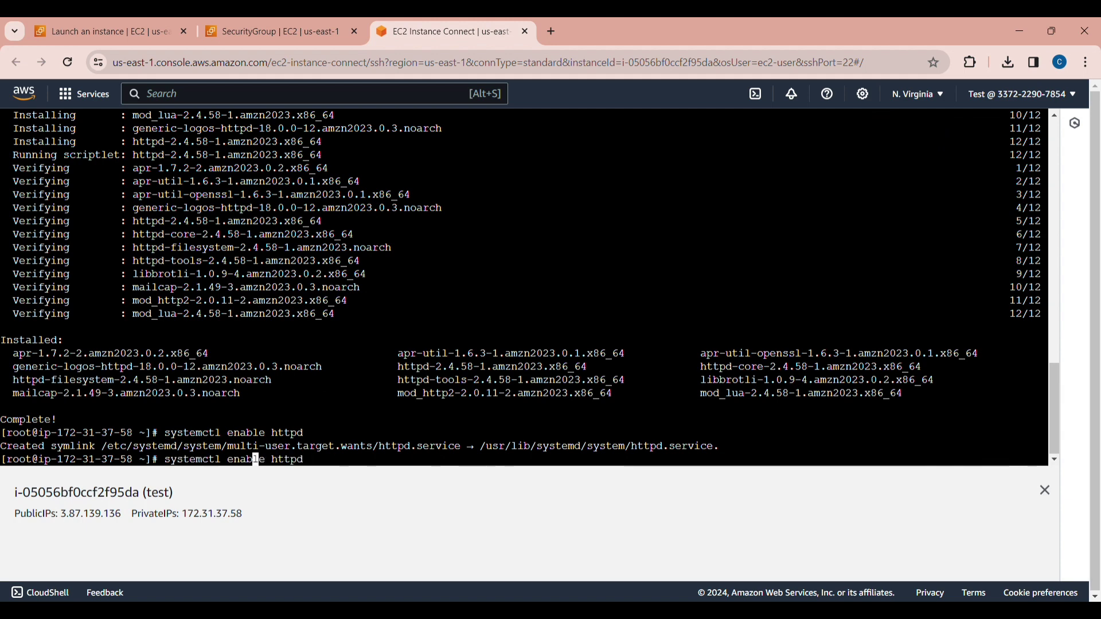
{"action": "key", "text": "Right"}
{"action": "key", "text": "Right"}
{"action": "key", "text": "BackSpace"}
{"action": "key", "text": "BackSpace"}
{"action": "key", "text": "BackSpace"}
{"action": "key", "text": "BackSpace"}
{"action": "key", "text": "BackSpace"}
{"action": "key", "text": "BackSpace"}
{"action": "key", "text": "BackSpace"}
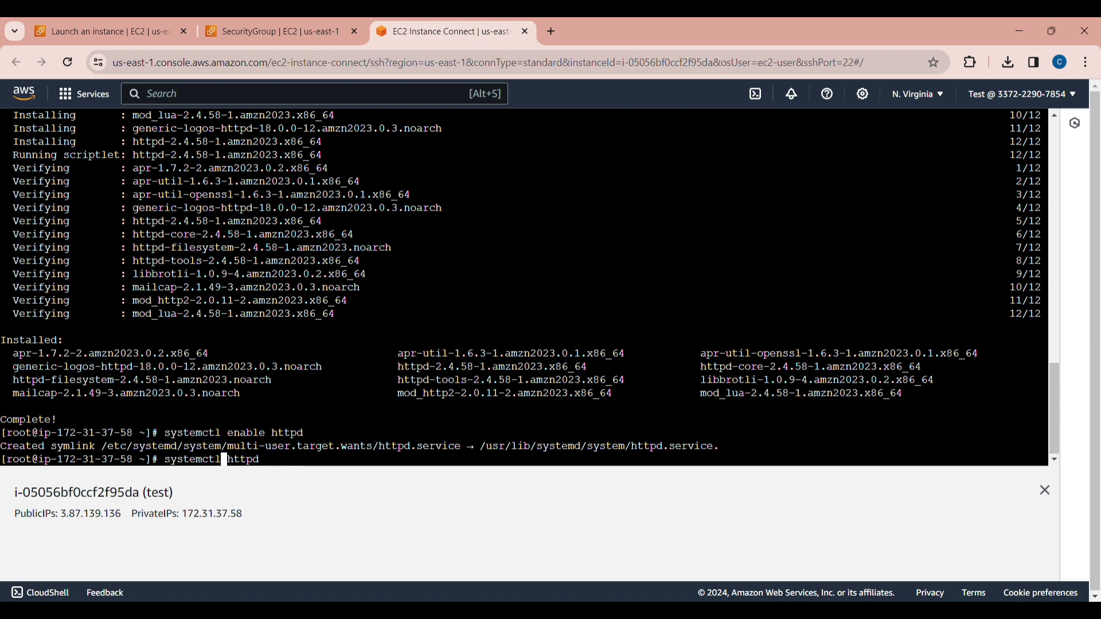
{"action": "type", "text": "restart"}
{"action": "key", "text": "Left"}
{"action": "key", "text": "Left"}
{"action": "key", "text": "Left"}
{"action": "key", "text": "Left"}
{"action": "key", "text": "Left"}
{"action": "key", "text": "Left"}
{"action": "key", "text": "Left"}
{"action": "key", "text": "Left"}
{"action": "key", "text": "Return"}
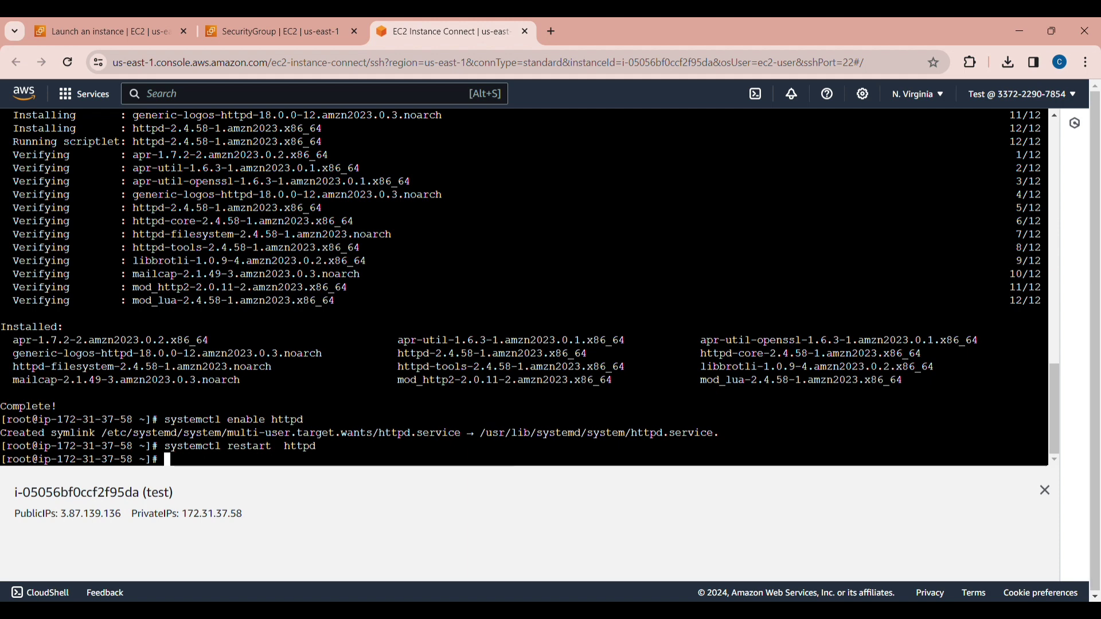
- Try to write "this is my test side " into /var/log/html/index.html with an echo redirect
{"action": "type", "text": "echo"}
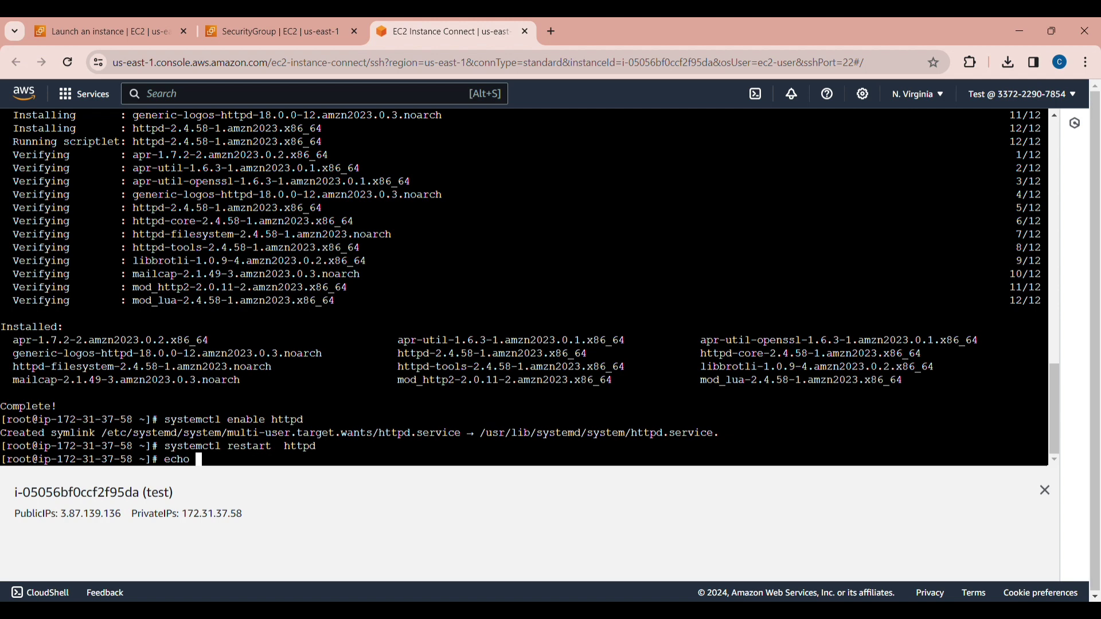
{"action": "type", "text": "|"}
{"action": "type", "text": "\""}
{"action": "type", "text": "this i"}
{"action": "type", "text": "s my test"}
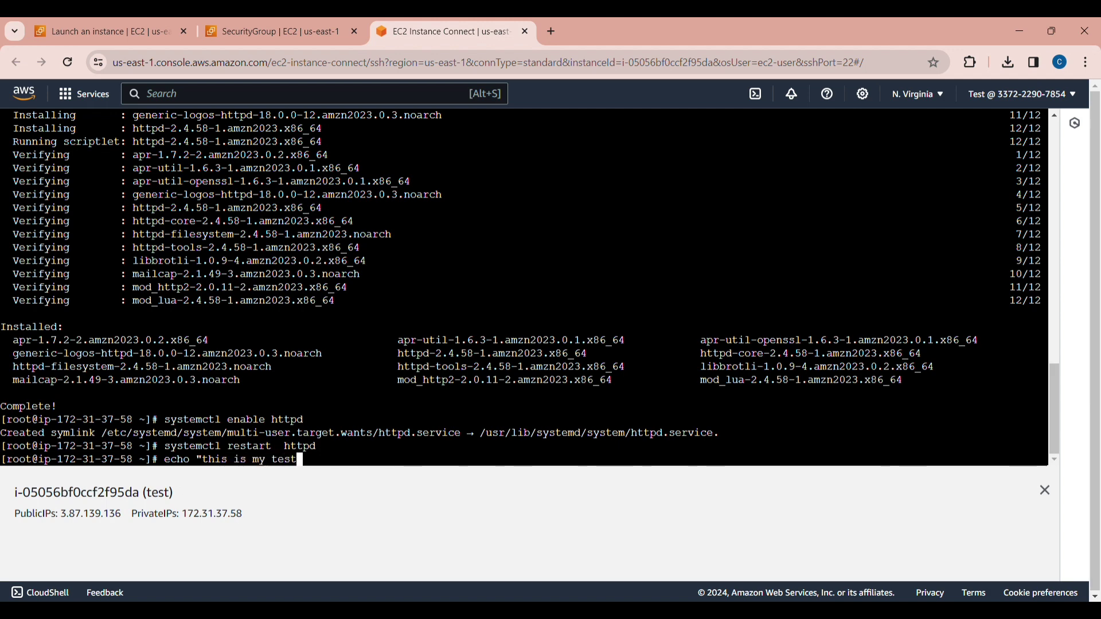
{"action": "type", "text": " side \" >"}
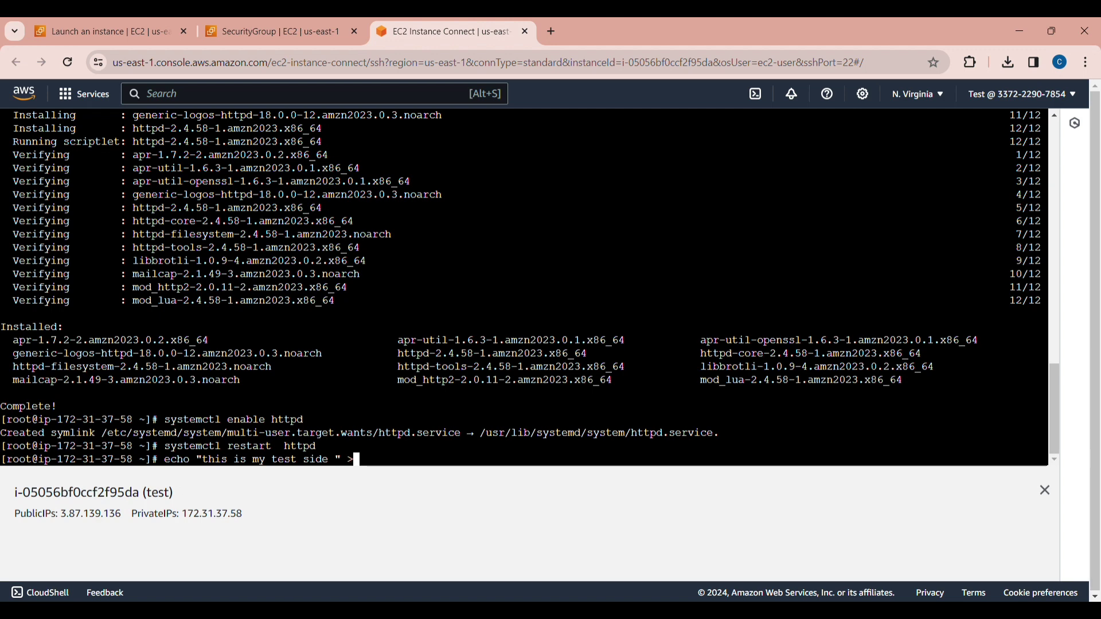
{"action": "type", "text": "/var"}
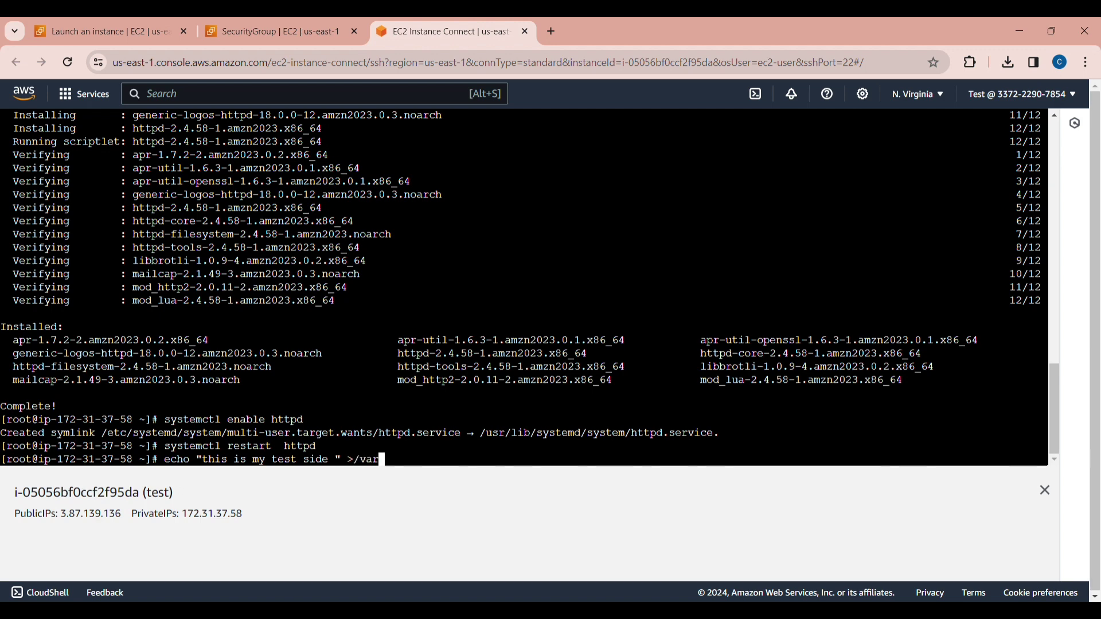
{"action": "type", "text": "/log/html/index.html"}
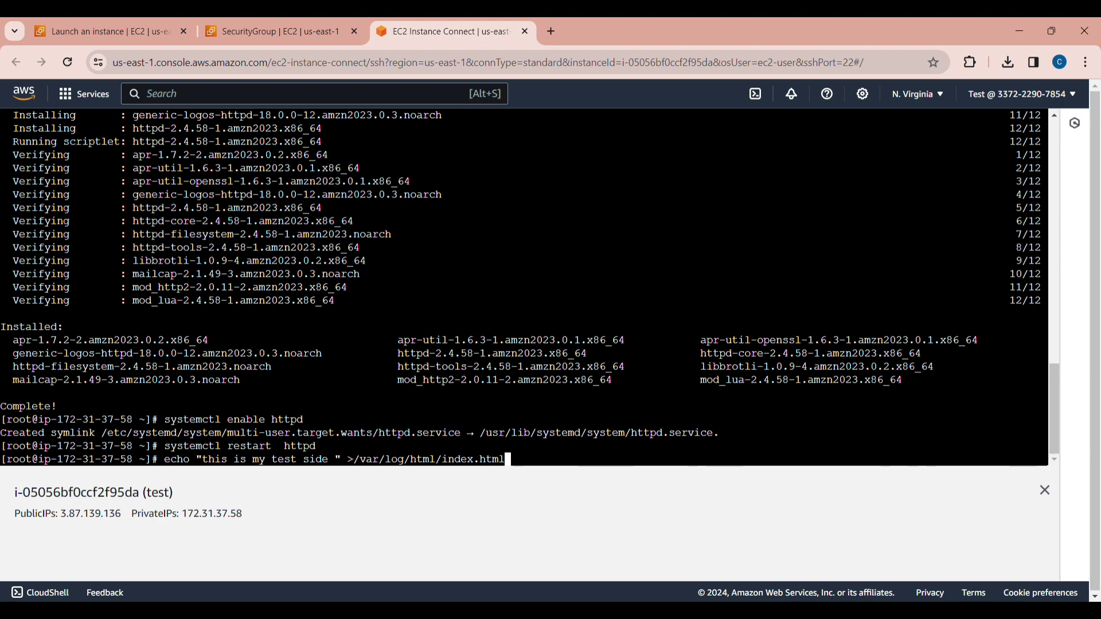
{"action": "key", "text": "Return"}
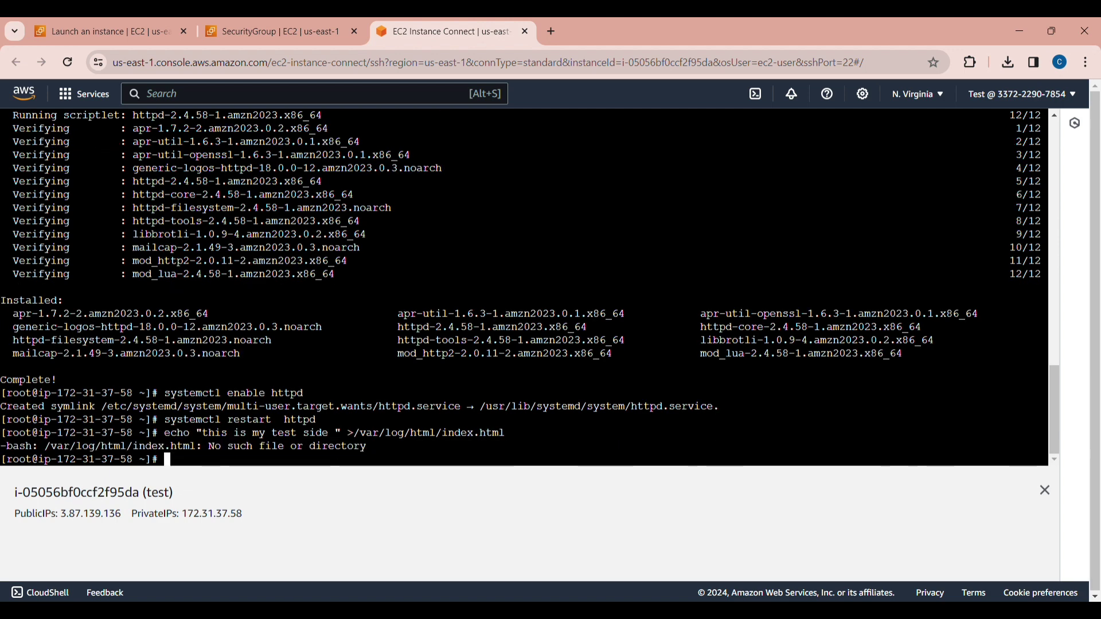
- Recall the echo command, insert a space between the > redirect and /var/log/html/index.html, and run it again
{"action": "key", "text": "Up"}
{"action": "key", "text": "Left"}
{"action": "key", "text": "Left"}
{"action": "key", "text": "Left"}
{"action": "key", "text": "Left"}
{"action": "key", "text": "Left"}
{"action": "key", "text": "Left"}
{"action": "key", "text": "Left"}
{"action": "key", "text": "Left"}
{"action": "key", "text": "Left"}
{"action": "key", "text": "Left"}
{"action": "key", "text": "Left"}
{"action": "key", "text": "Left"}
{"action": "key", "text": "Left"}
{"action": "key", "text": "Left"}
{"action": "key", "text": "Left"}
{"action": "key", "text": "Left"}
{"action": "key", "text": "Left"}
{"action": "key", "text": "Left"}
{"action": "key", "text": "Left"}
{"action": "key", "text": "Left"}
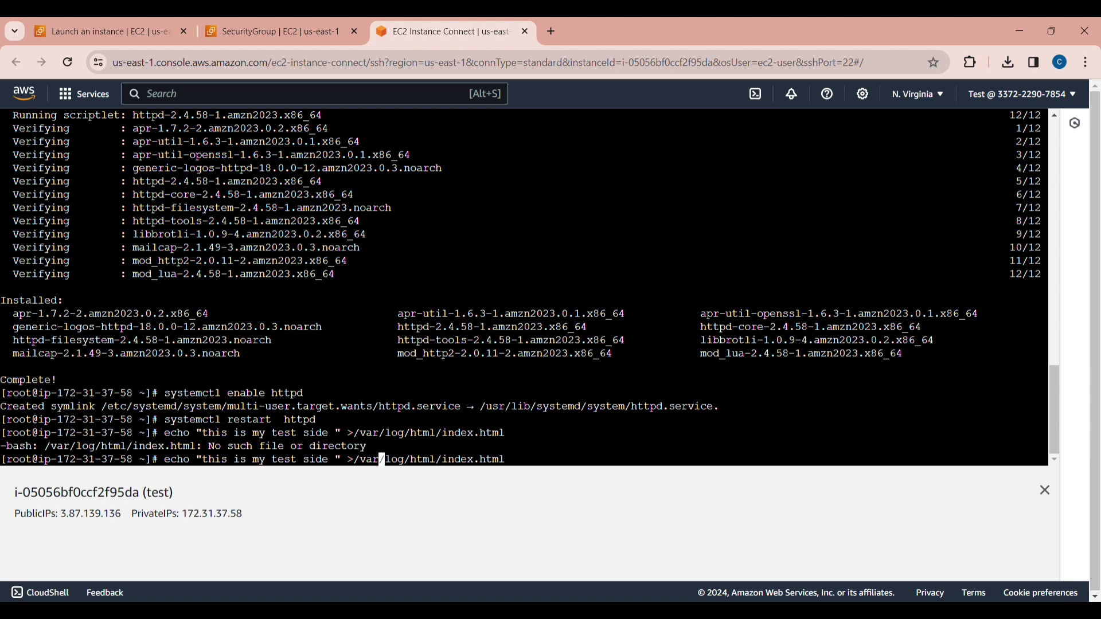
{"action": "key", "text": "Left"}
{"action": "key", "text": "Left"}
{"action": "key", "text": "Left"}
{"action": "key", "text": "Left"}
{"action": "key", "text": "Left"}
{"action": "key", "text": "Right"}
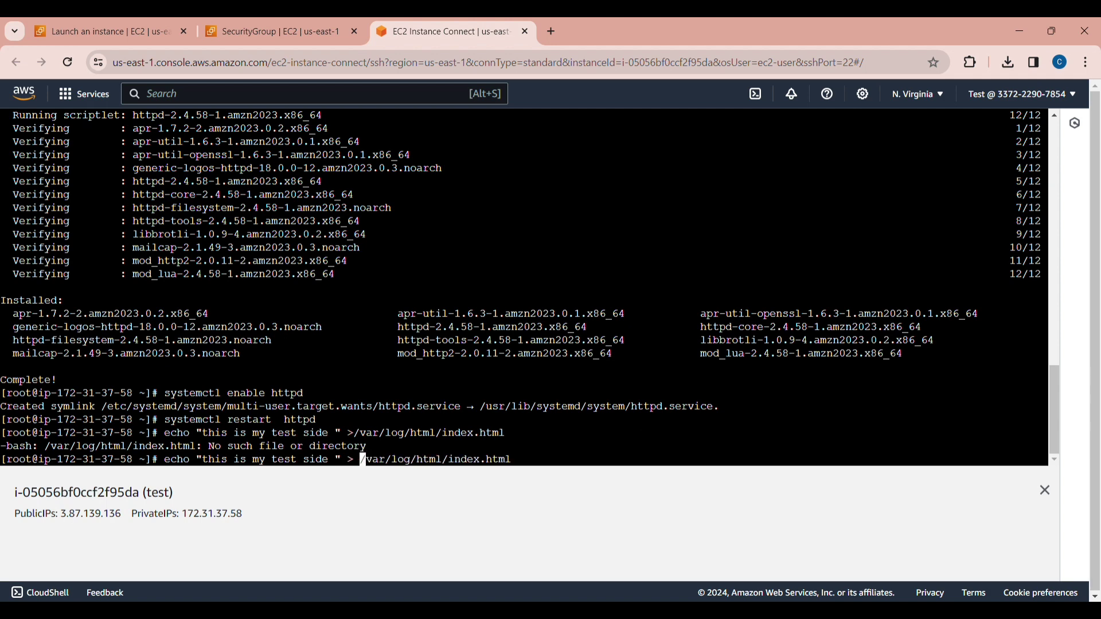
{"action": "key", "text": "Return"}
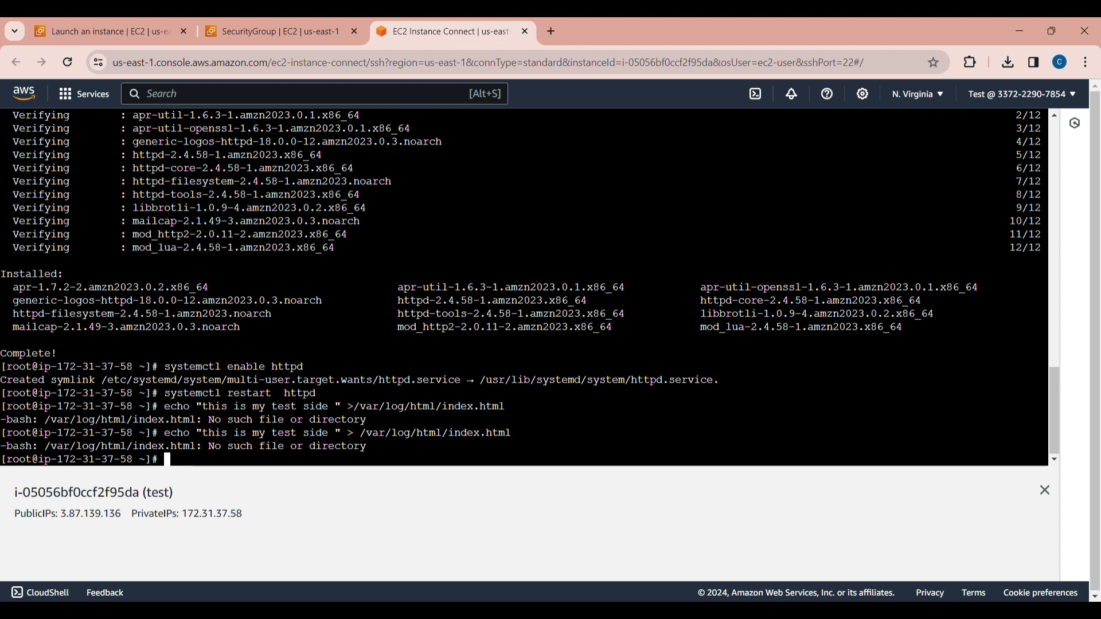
- Recall the echo command, remove the leading slash so the path reads var/log/html/index.html, and run it
{"action": "key", "text": "Up"}
{"action": "key", "text": "Left"}
{"action": "key", "text": "Left"}
{"action": "key", "text": "Left"}
{"action": "key", "text": "Left"}
{"action": "key", "text": "Left"}
{"action": "key", "text": "Left"}
{"action": "key", "text": "Left"}
{"action": "key", "text": "Left"}
{"action": "key", "text": "Left"}
{"action": "key", "text": "Left"}
{"action": "key", "text": "Left"}
{"action": "key", "text": "Left"}
{"action": "key", "text": "Left"}
{"action": "key", "text": "Left"}
{"action": "key", "text": "Left"}
{"action": "key", "text": "Left"}
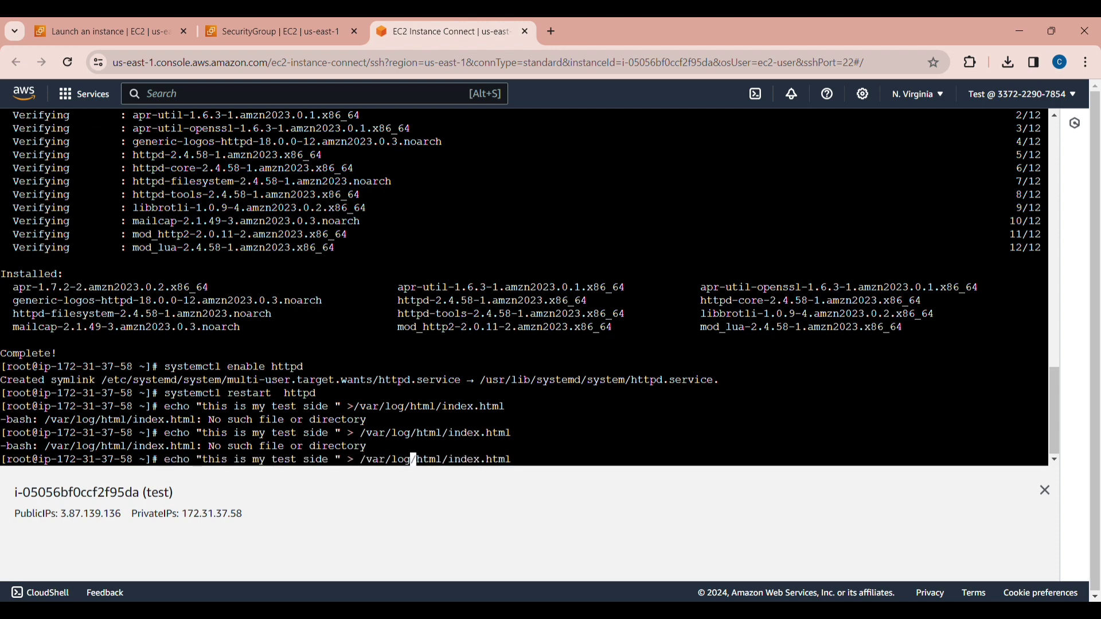
{"action": "key", "text": "Left"}
{"action": "key", "text": "Left"}
{"action": "key", "text": "Left"}
{"action": "key", "text": "Left"}
{"action": "key", "text": "Left"}
{"action": "key", "text": "Left"}
{"action": "key", "text": "Left"}
{"action": "key", "text": "Left"}
{"action": "key", "text": "Left"}
{"action": "key", "text": "Right"}
{"action": "key", "text": "Right"}
{"action": "key", "text": "BackSpace"}
{"action": "key", "text": "Return"}
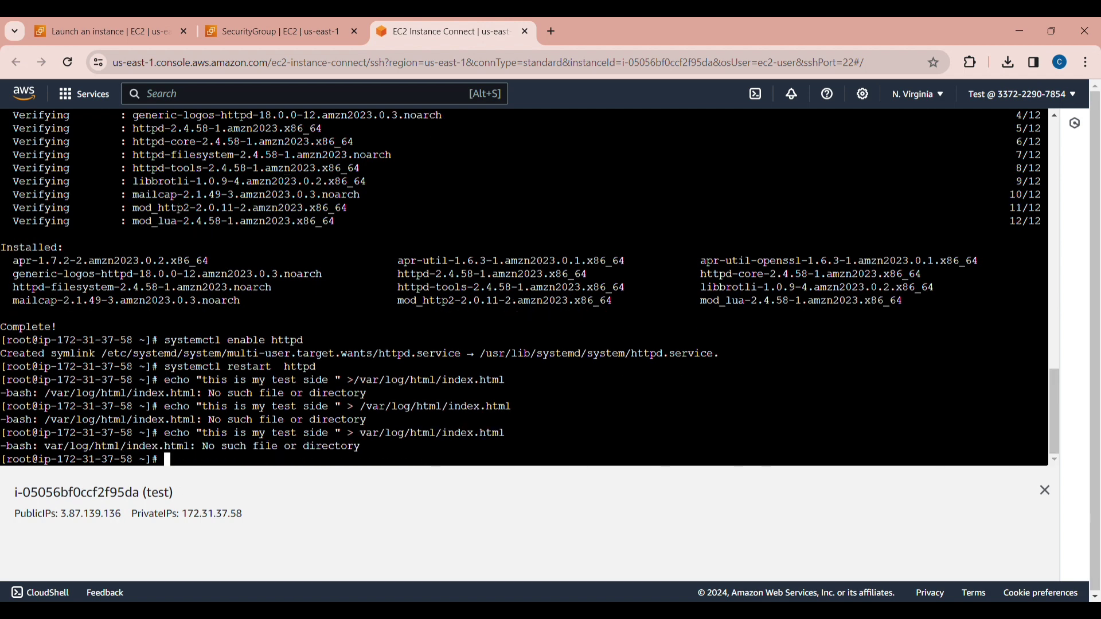
- Recall the echo command, remove the > redirect, restore the leading slash of /var/log/html/index.html, and run it
{"action": "key", "text": "Up"}
{"action": "key", "text": "Left"}
{"action": "key", "text": "Left"}
{"action": "key", "text": "Left"}
{"action": "key", "text": "Left"}
{"action": "key", "text": "Left"}
{"action": "key", "text": "Left"}
{"action": "key", "text": "Left"}
{"action": "key", "text": "Left"}
{"action": "key", "text": "Left"}
{"action": "key", "text": "Left"}
{"action": "key", "text": "Left"}
{"action": "key", "text": "Left"}
{"action": "key", "text": "Left"}
{"action": "key", "text": "Left"}
{"action": "key", "text": "Left"}
{"action": "key", "text": "Left"}
{"action": "key", "text": "Left"}
{"action": "key", "text": "Left"}
{"action": "key", "text": "Left"}
{"action": "key", "text": "Left"}
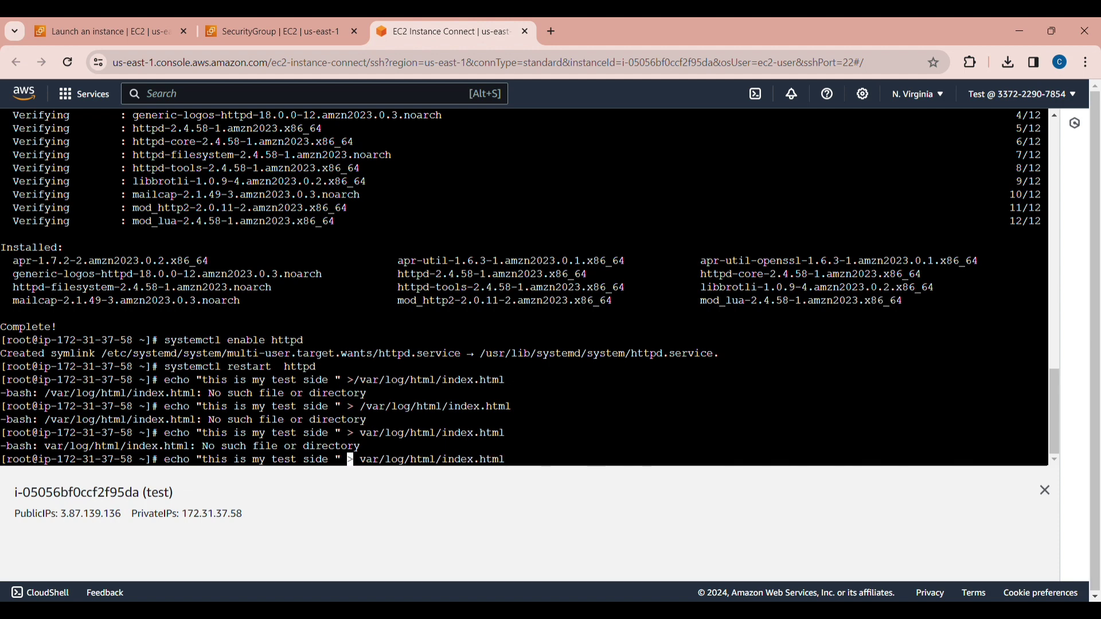
{"action": "key", "text": "Right"}
{"action": "key", "text": "BackSpace"}
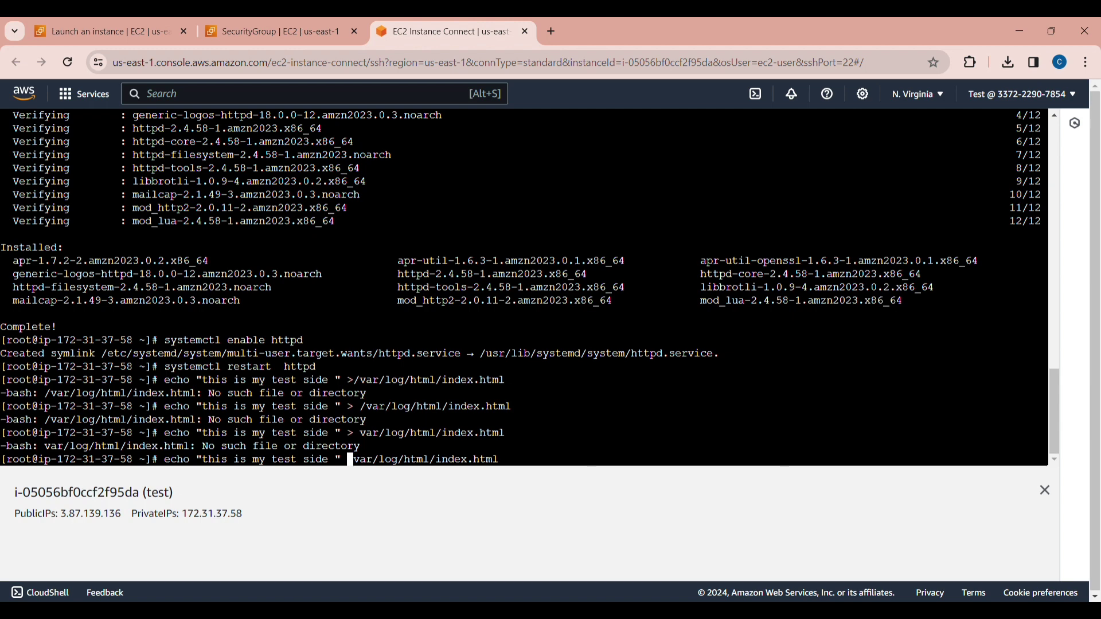
{"action": "key", "text": "Right"}
{"action": "type", "text": "/"}
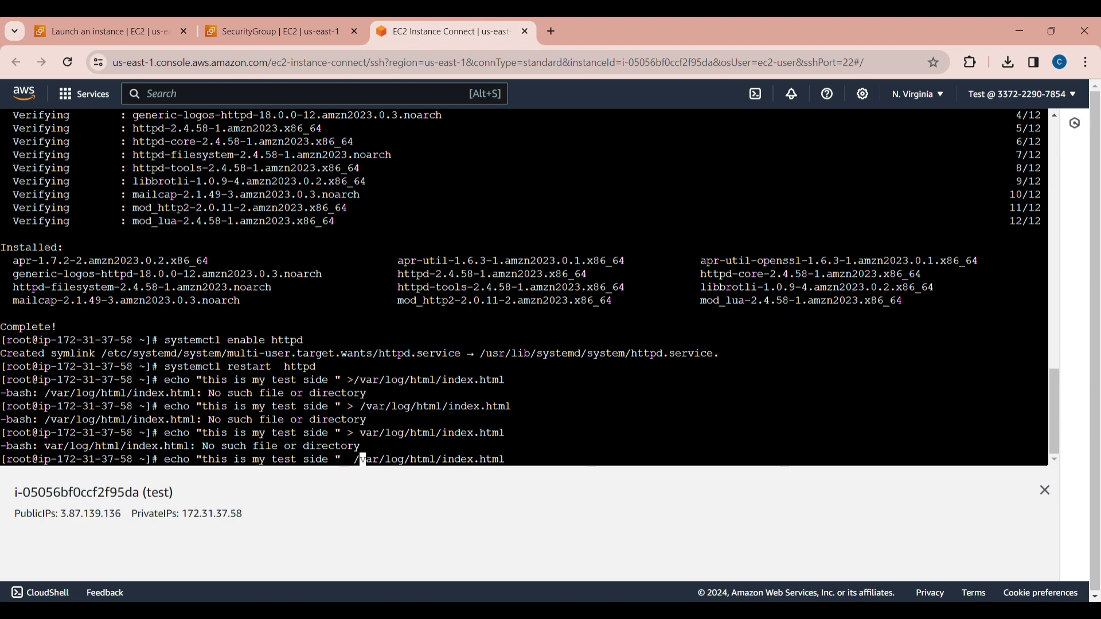
{"action": "key", "text": "Return"}
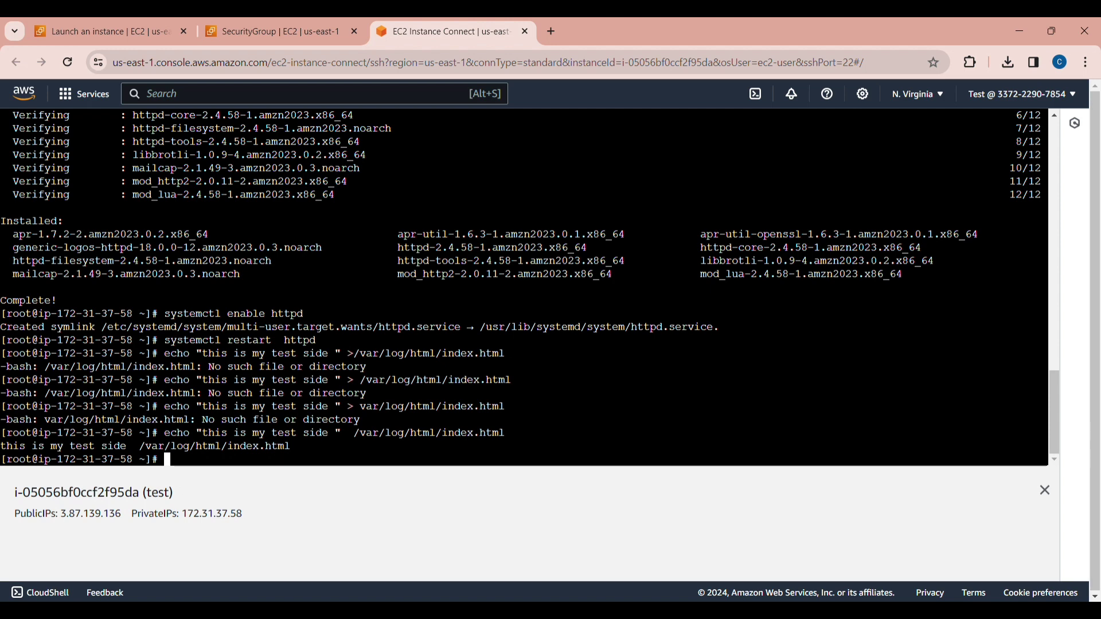
- Go from the test_dmz security group page to the EC2 home page and open the list of running instances
{"action": "left_click", "coordinate": [235, 22]}
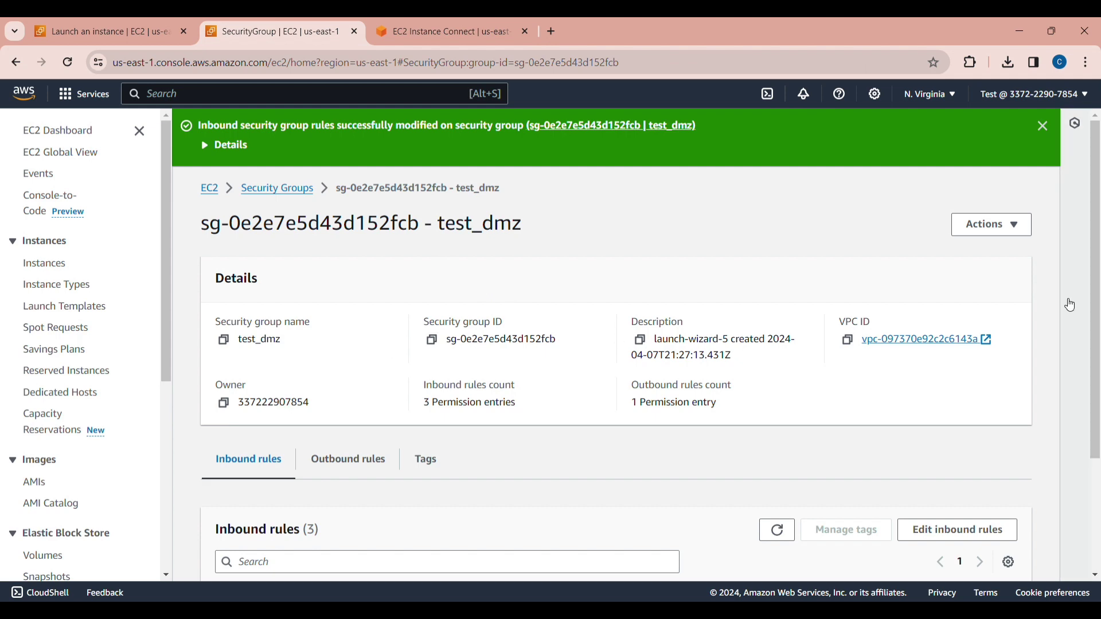
{"action": "scroll", "coordinate": [1099, 355], "scroll_direction": "down", "scroll_amount": 2}
{"action": "scroll", "coordinate": [1099, 355], "scroll_direction": "down", "scroll_amount": 2}
{"action": "scroll", "coordinate": [1098, 356], "scroll_direction": "up", "scroll_amount": 4}
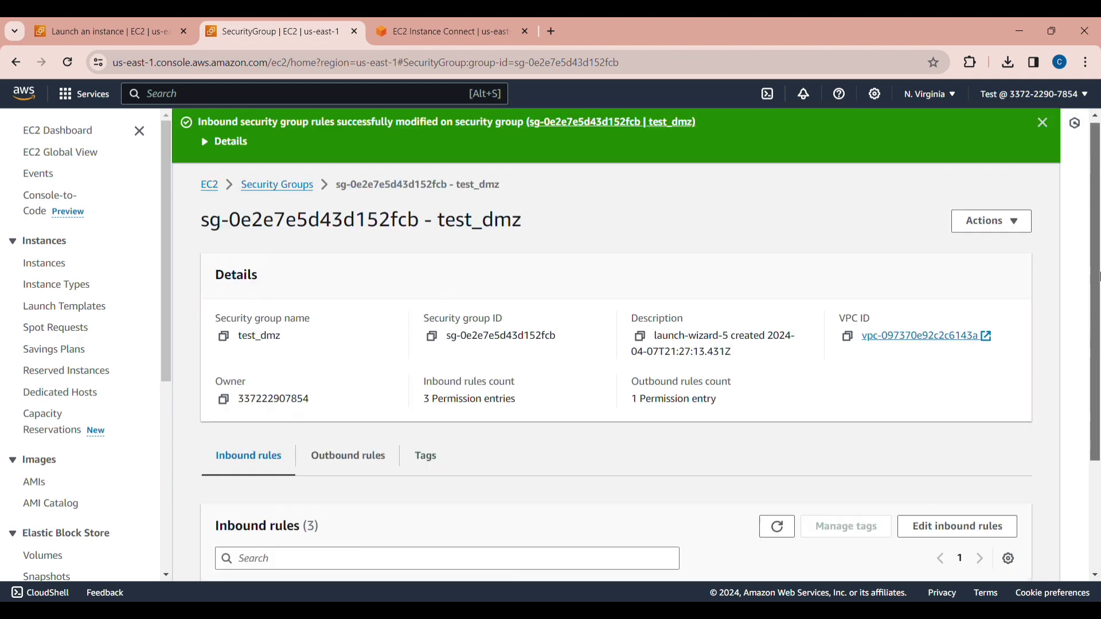
{"action": "left_click", "coordinate": [211, 190]}
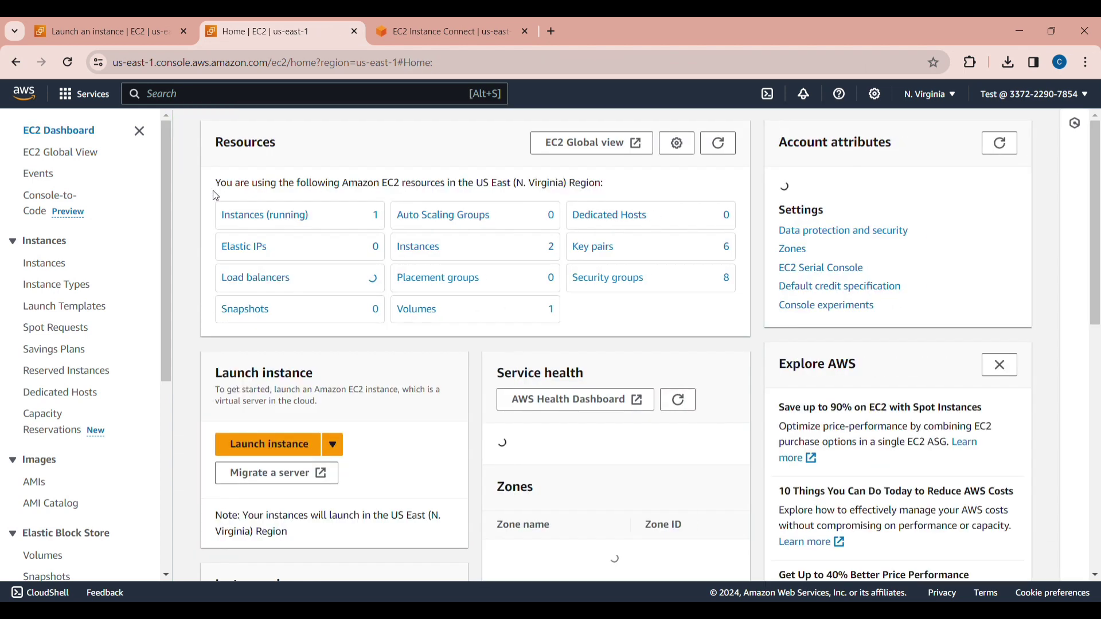
{"action": "left_click", "coordinate": [266, 217]}
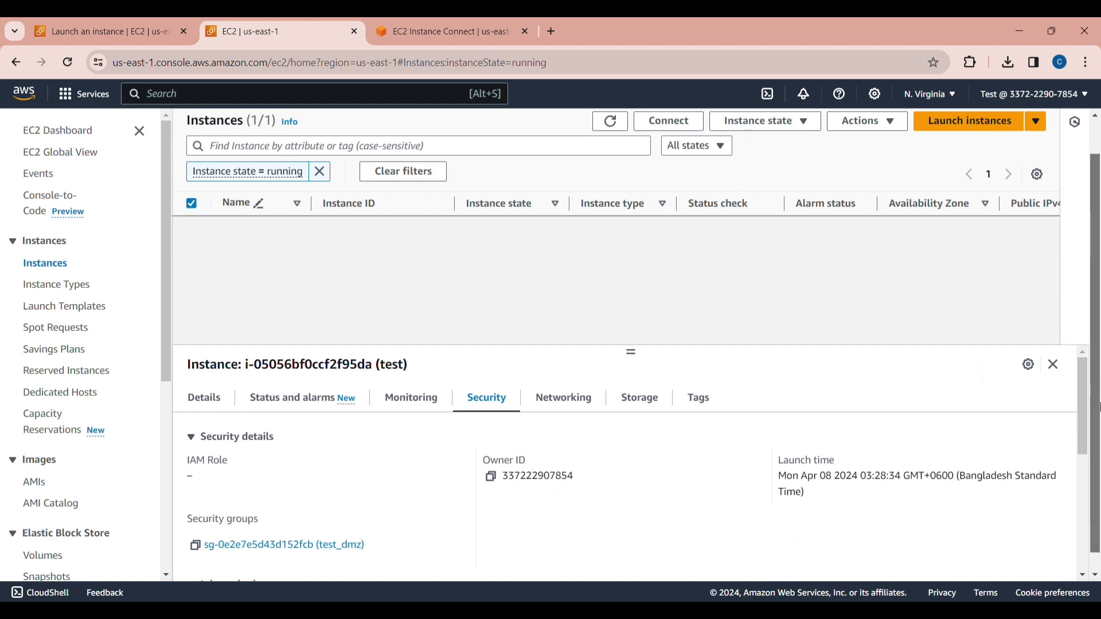
- Show the test instance's details and copy its public IPv4 address
{"action": "scroll", "coordinate": [1092, 453], "scroll_direction": "down", "scroll_amount": 1}
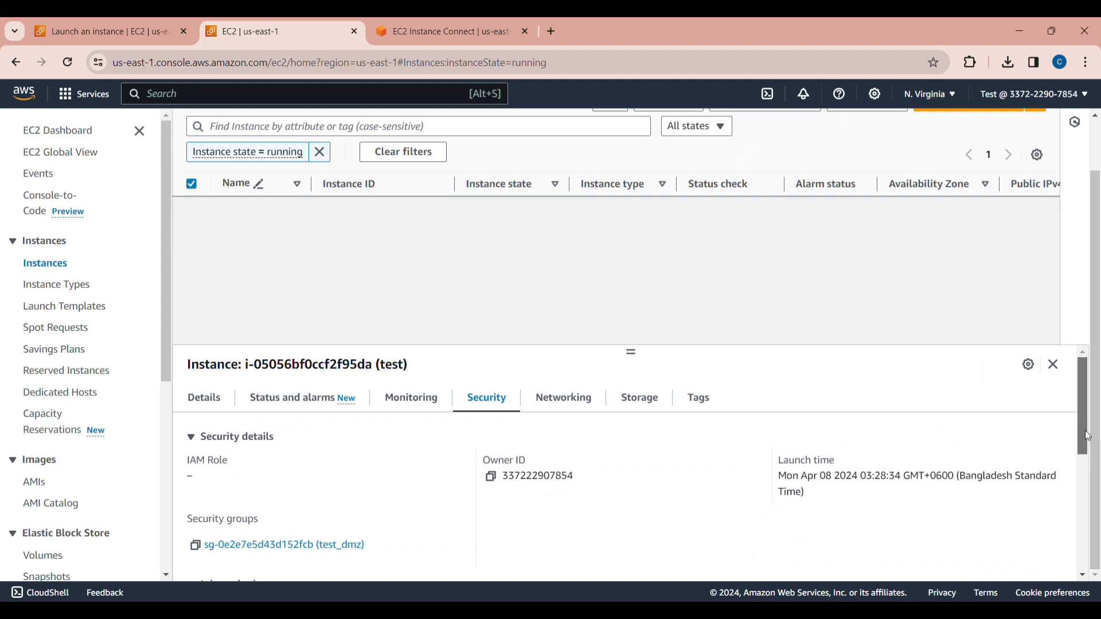
{"action": "scroll", "coordinate": [1090, 451], "scroll_direction": "down", "scroll_amount": 1}
{"action": "scroll", "coordinate": [1089, 429], "scroll_direction": "up", "scroll_amount": 1}
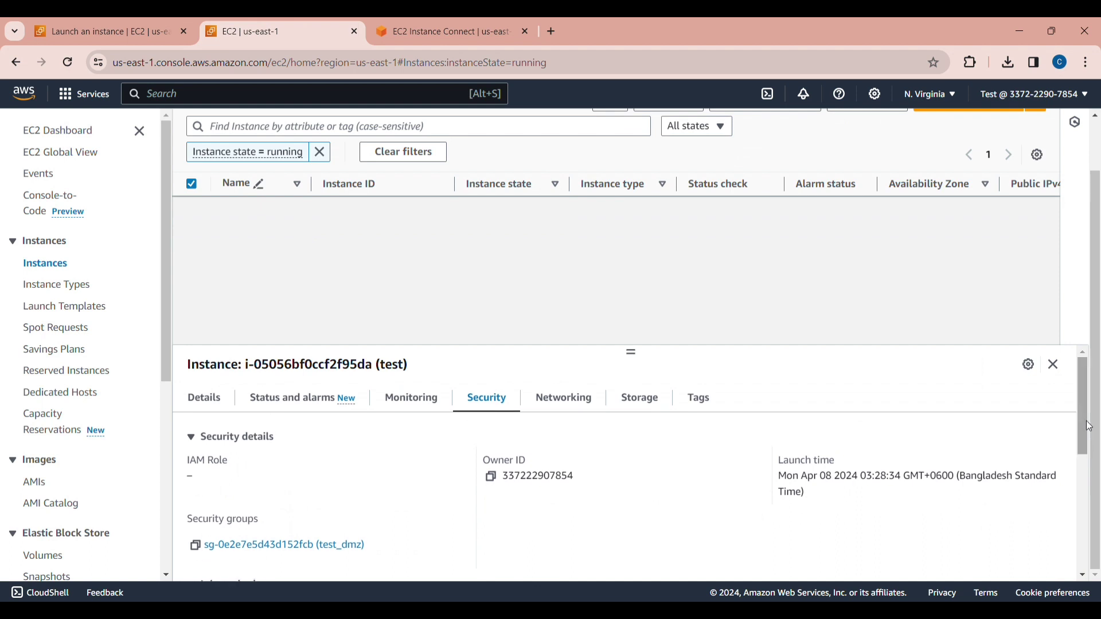
{"action": "left_click", "coordinate": [218, 403]}
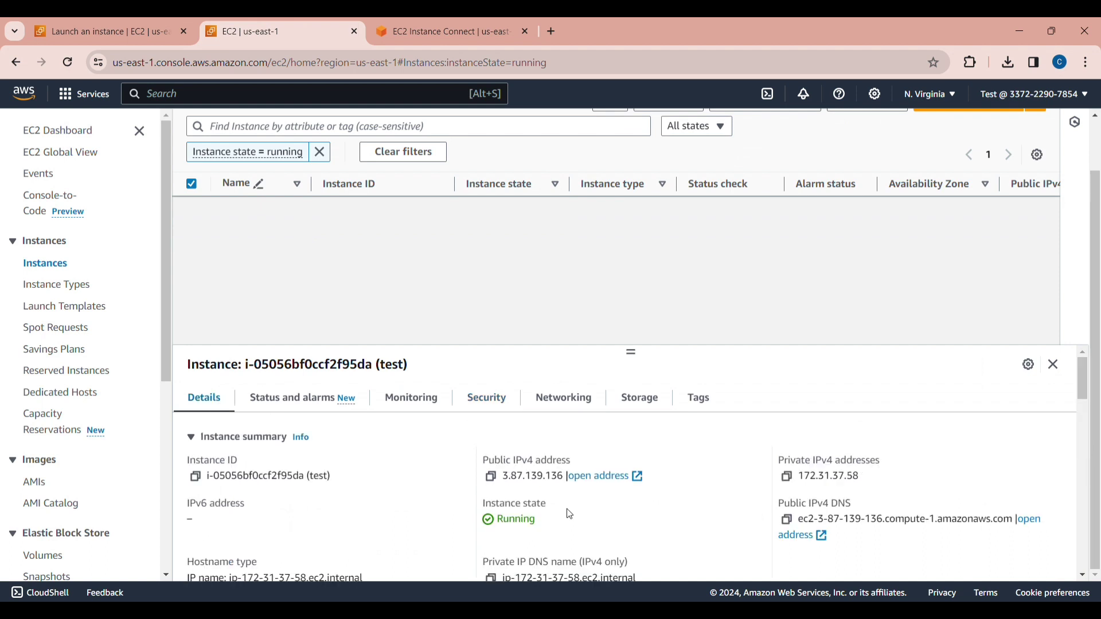
{"action": "left_click", "coordinate": [491, 479]}
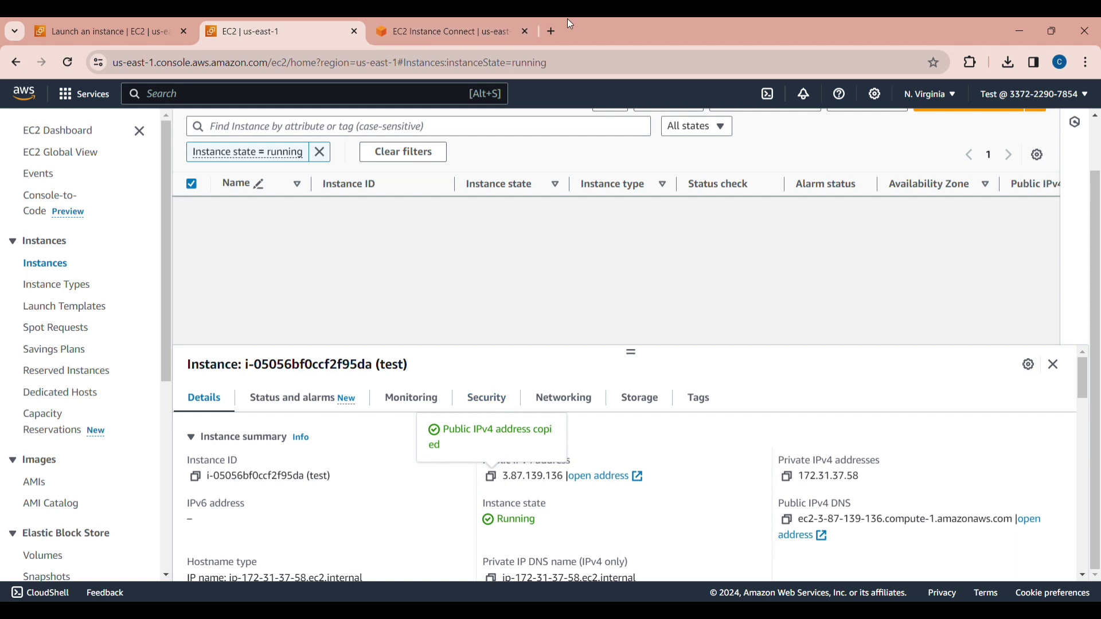
- Load the copied public IPv4 address in a new browser tab and reload the page to check the web server
{"action": "left_click", "coordinate": [552, 31]}
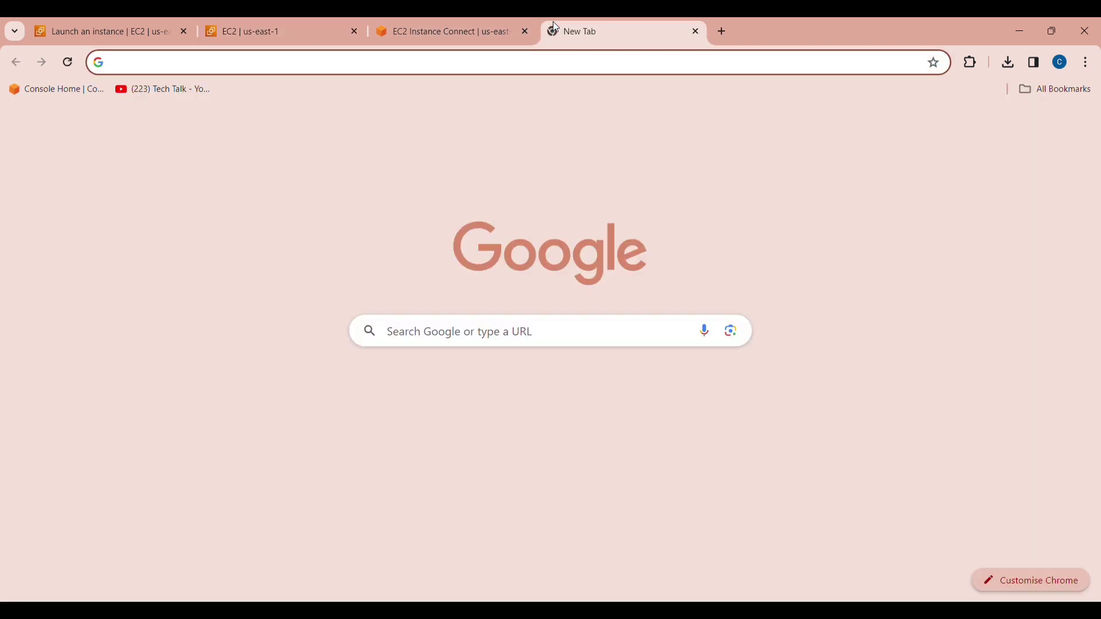
{"action": "key", "text": "ctrl+v"}
{"action": "key", "text": "Return"}
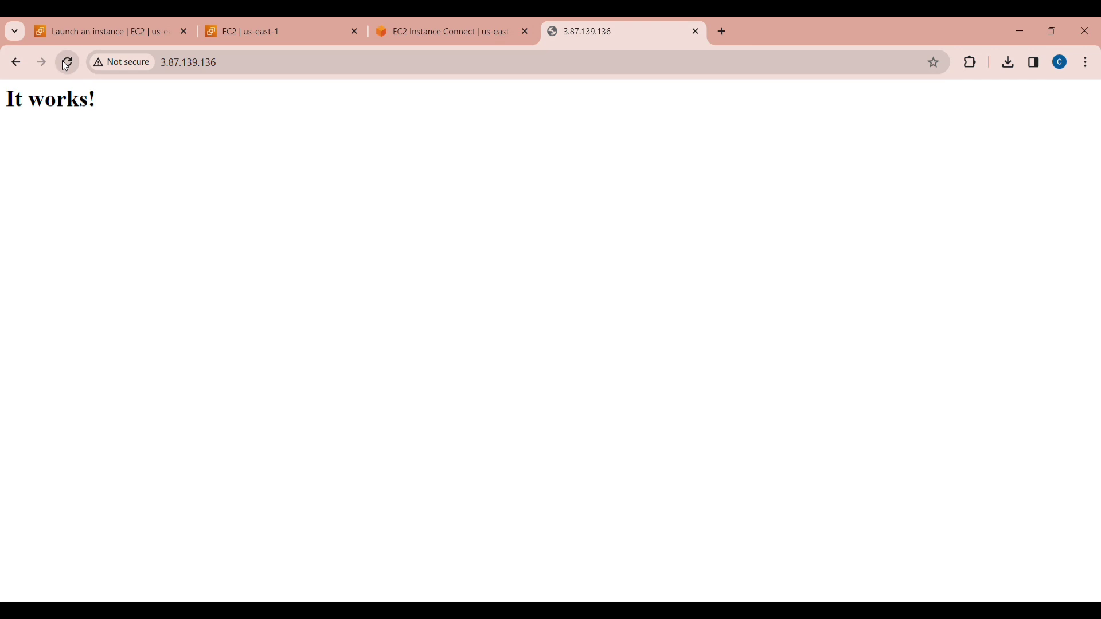
{"action": "left_click", "coordinate": [67, 62]}
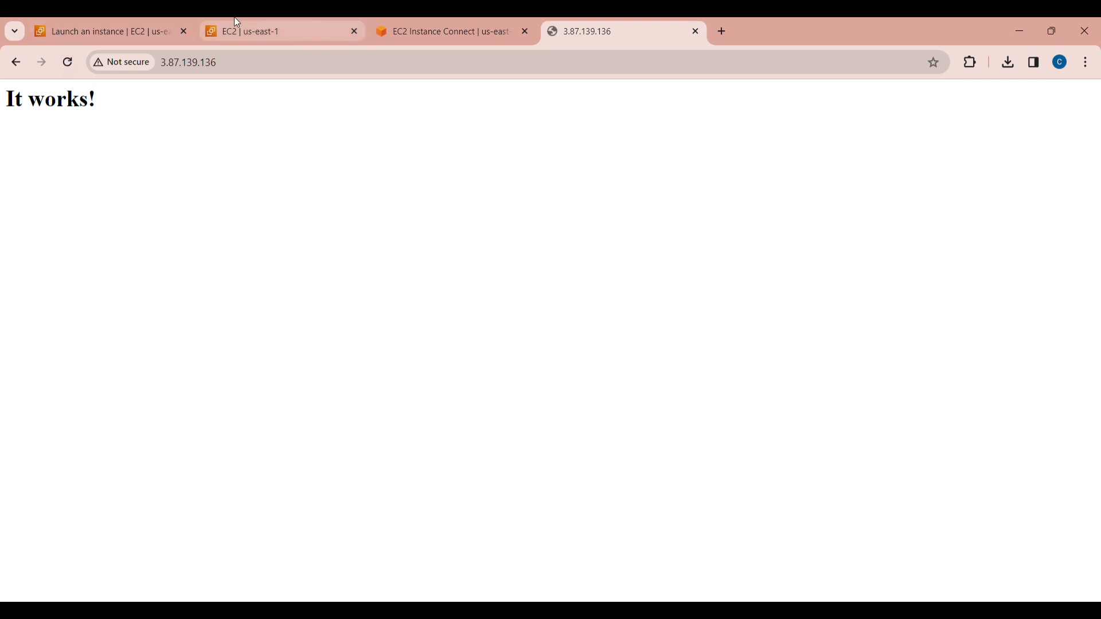
- Return to the EC2 Instance Connect terminal and rerun the echo command with < inserted before /var/log/html/index.html
{"action": "left_click", "coordinate": [235, 20]}
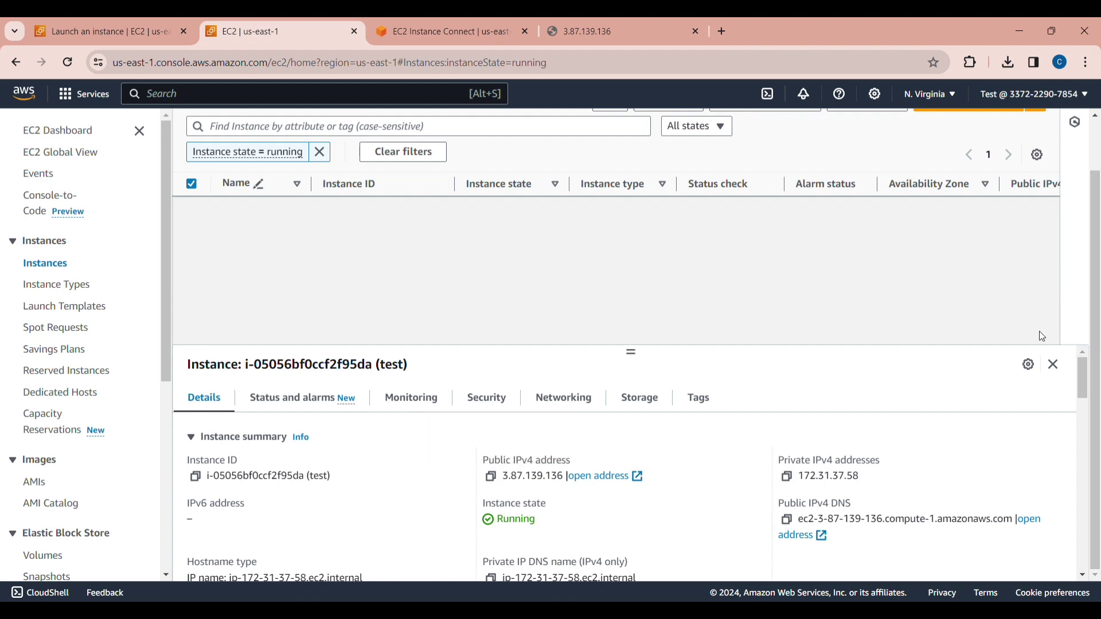
{"action": "left_click", "coordinate": [515, 18]}
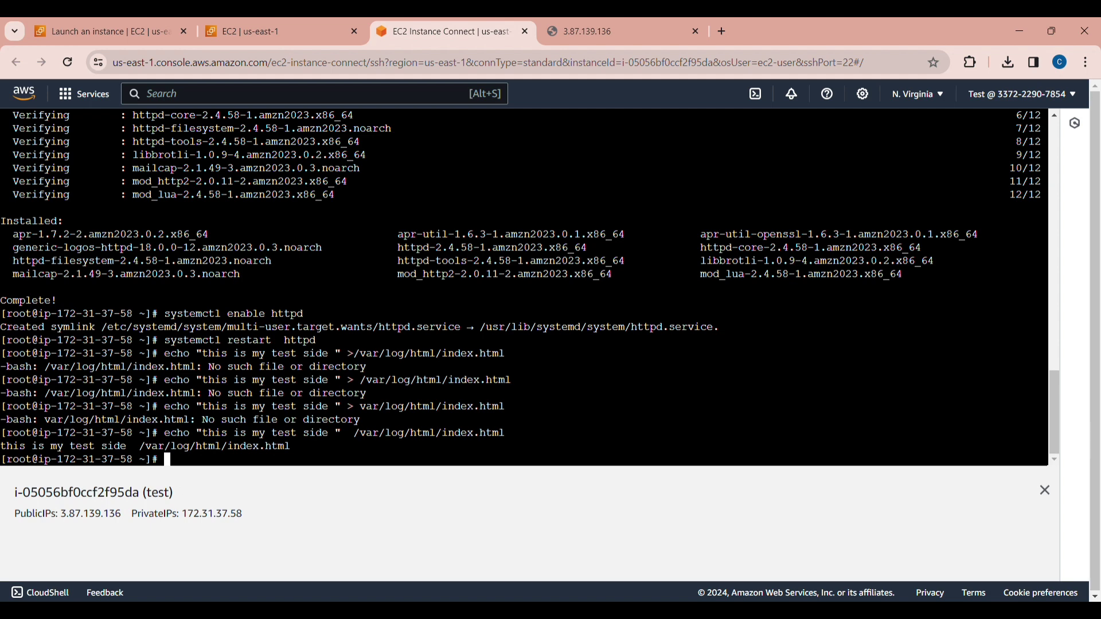
{"action": "key", "text": "Up"}
{"action": "key", "text": "Left"}
{"action": "key", "text": "Left"}
{"action": "key", "text": "Left"}
{"action": "key", "text": "Left"}
{"action": "key", "text": "Left"}
{"action": "key", "text": "Left"}
{"action": "key", "text": "Left"}
{"action": "key", "text": "Left"}
{"action": "key", "text": "Left"}
{"action": "key", "text": "Left"}
{"action": "key", "text": "Left"}
{"action": "key", "text": "Left"}
{"action": "key", "text": "Left"}
{"action": "key", "text": "Left"}
{"action": "key", "text": "Left"}
{"action": "key", "text": "Left"}
{"action": "key", "text": "Left"}
{"action": "key", "text": "Left"}
{"action": "key", "text": "Left"}
{"action": "key", "text": "Left"}
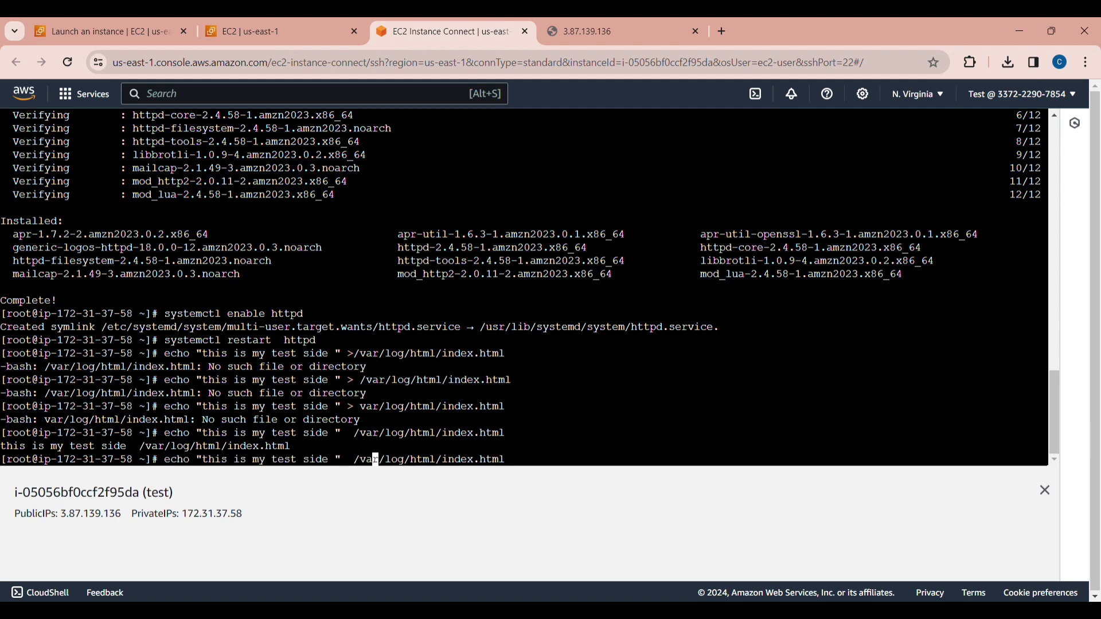
{"action": "key", "text": "Left"}
{"action": "key", "text": "Left"}
{"action": "key", "text": "Left"}
{"action": "type", "text": "<"}
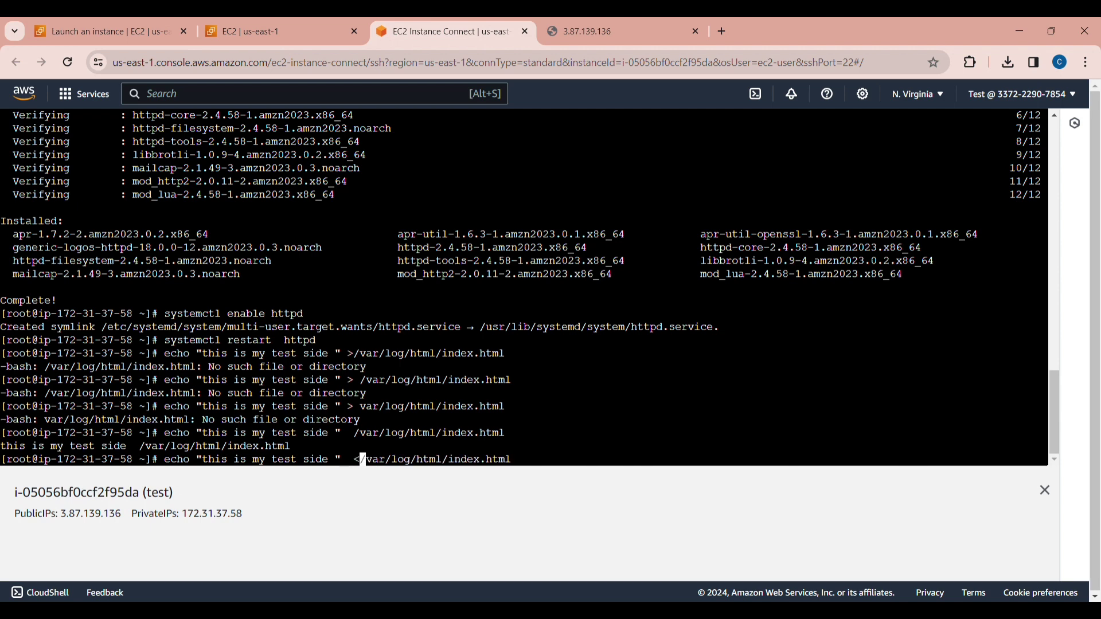
{"action": "key", "text": "Return"}
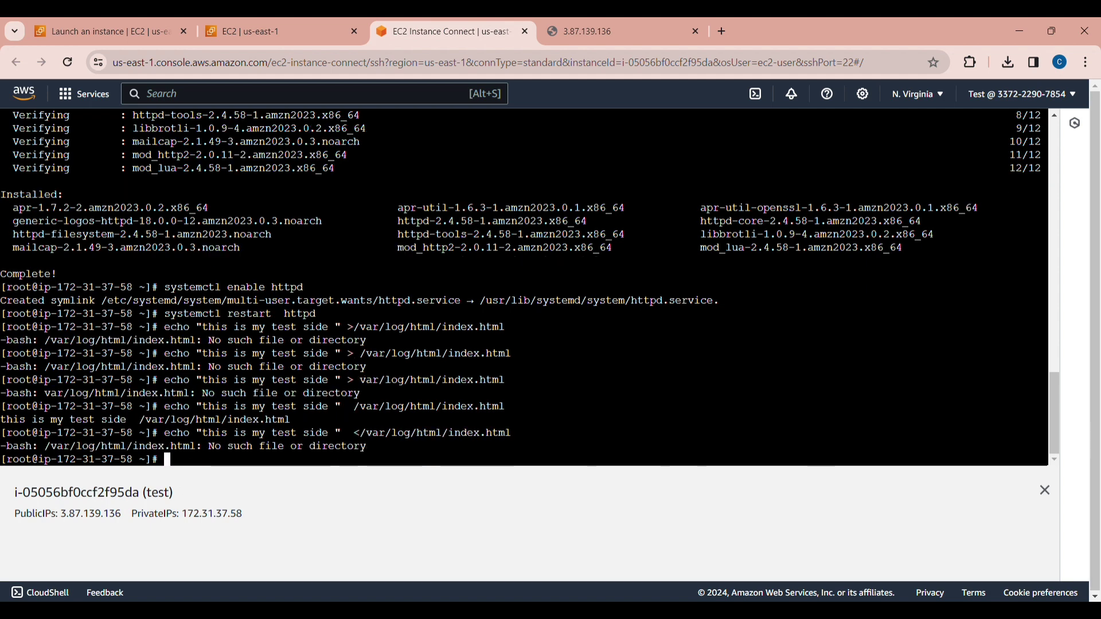
- Try to write the test text with the previous echo command, replacing < with > before /var/log/html/index.html
{"action": "key", "text": "Up"}
{"action": "key", "text": "Left"}
{"action": "key", "text": "Left"}
{"action": "key", "text": "Left"}
{"action": "key", "text": "Left"}
{"action": "key", "text": "Left"}
{"action": "key", "text": "Left"}
{"action": "key", "text": "Left"}
{"action": "key", "text": "Left"}
{"action": "key", "text": "Left"}
{"action": "key", "text": "Left"}
{"action": "key", "text": "Left"}
{"action": "key", "text": "Left"}
{"action": "key", "text": "Left"}
{"action": "key", "text": "Left"}
{"action": "key", "text": "Left"}
{"action": "key", "text": "Left"}
{"action": "key", "text": "Left"}
{"action": "key", "text": "Left"}
{"action": "key", "text": "Left"}
{"action": "key", "text": "Left"}
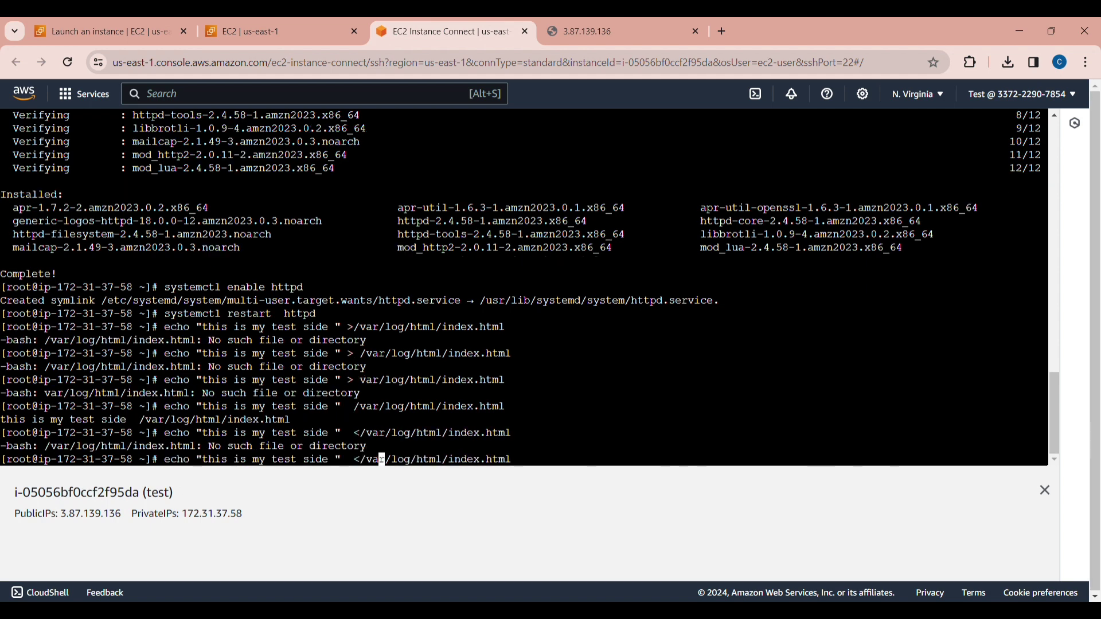
{"action": "key", "text": "Left"}
{"action": "key", "text": "Left"}
{"action": "key", "text": "Left"}
{"action": "key", "text": "Left"}
{"action": "key", "text": "Delete"}
{"action": "type", "text": ">"}
{"action": "key", "text": "Return"}
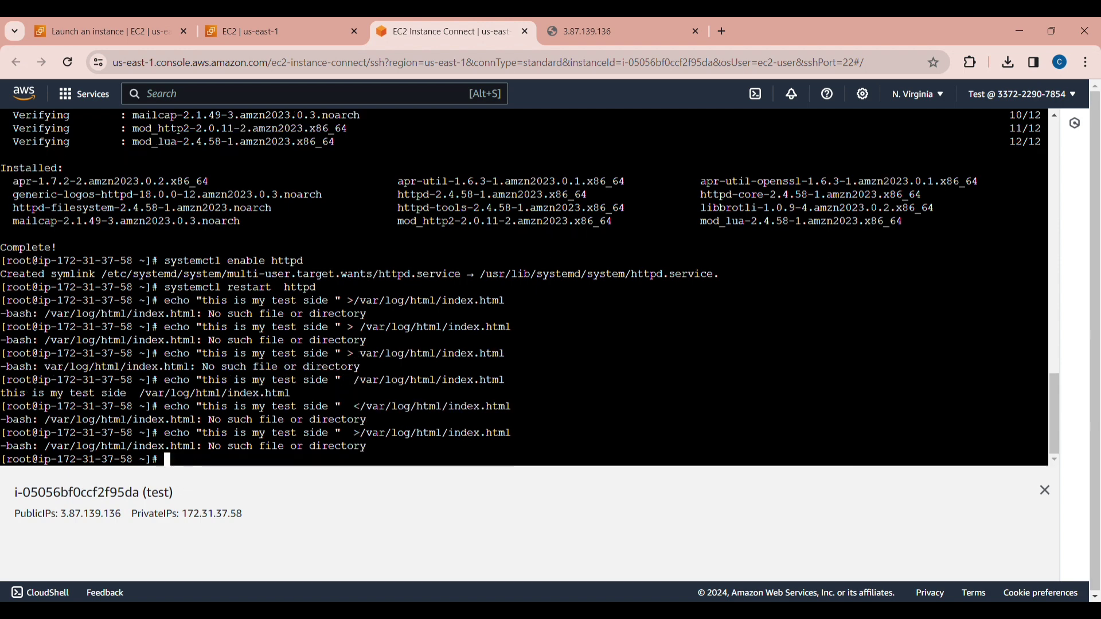
- Try the echo command again with a space after > and the output path changed to /var/log/www/html/index.html
{"action": "key", "text": "Up"}
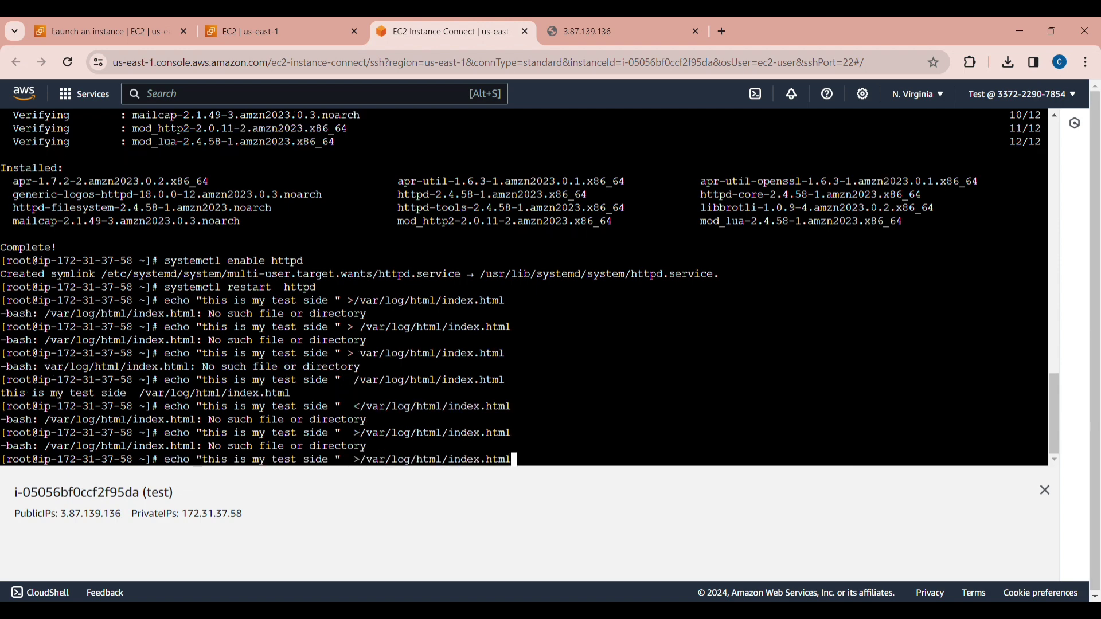
{"action": "key", "text": "Left"}
{"action": "key", "text": "Left"}
{"action": "key", "text": "Left"}
{"action": "key", "text": "Left"}
{"action": "key", "text": "Left"}
{"action": "key", "text": "Left"}
{"action": "key", "text": "Left"}
{"action": "key", "text": "Left"}
{"action": "key", "text": "Left"}
{"action": "key", "text": "Left"}
{"action": "key", "text": "Left"}
{"action": "key", "text": "Left"}
{"action": "key", "text": "Left"}
{"action": "key", "text": "Left"}
{"action": "key", "text": "Left"}
{"action": "key", "text": "Left"}
{"action": "key", "text": "Left"}
{"action": "key", "text": "Left"}
{"action": "key", "text": "Left"}
{"action": "key", "text": "Left"}
{"action": "key", "text": "Left"}
{"action": "key", "text": "Right"}
{"action": "key", "text": "Right"}
{"action": "key", "text": "Left"}
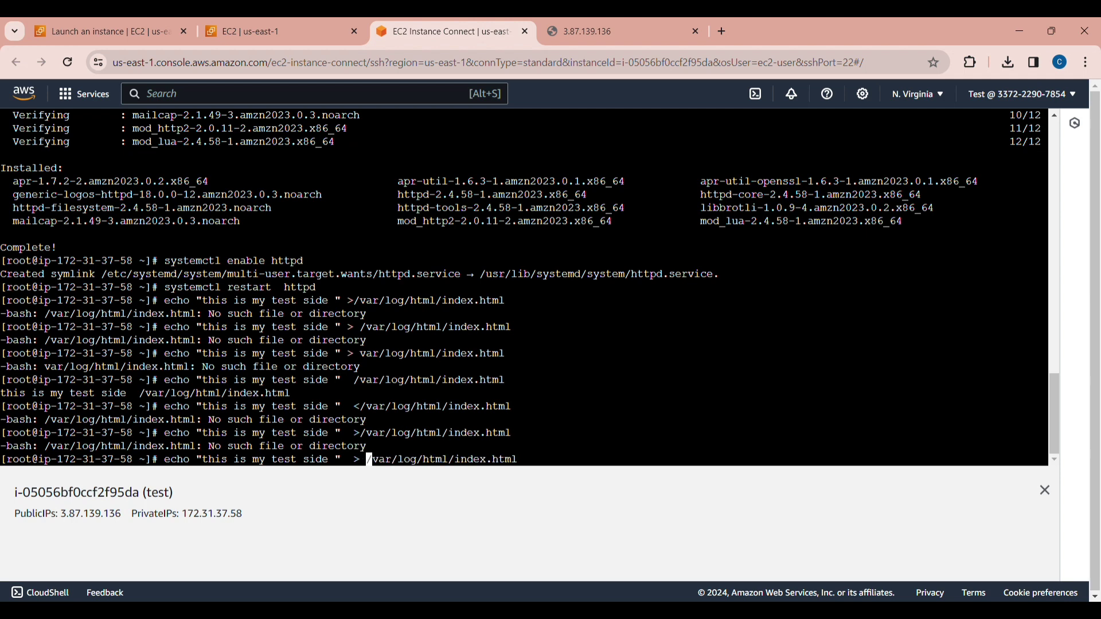
{"action": "key", "text": "Right"}
{"action": "key", "text": "Right"}
{"action": "key", "text": "Right"}
{"action": "key", "text": "Right"}
{"action": "key", "text": "Right"}
{"action": "key", "text": "Right"}
{"action": "key", "text": "Right"}
{"action": "key", "text": "Right"}
{"action": "type", "text": "?"}
{"action": "key", "text": "BackSpace"}
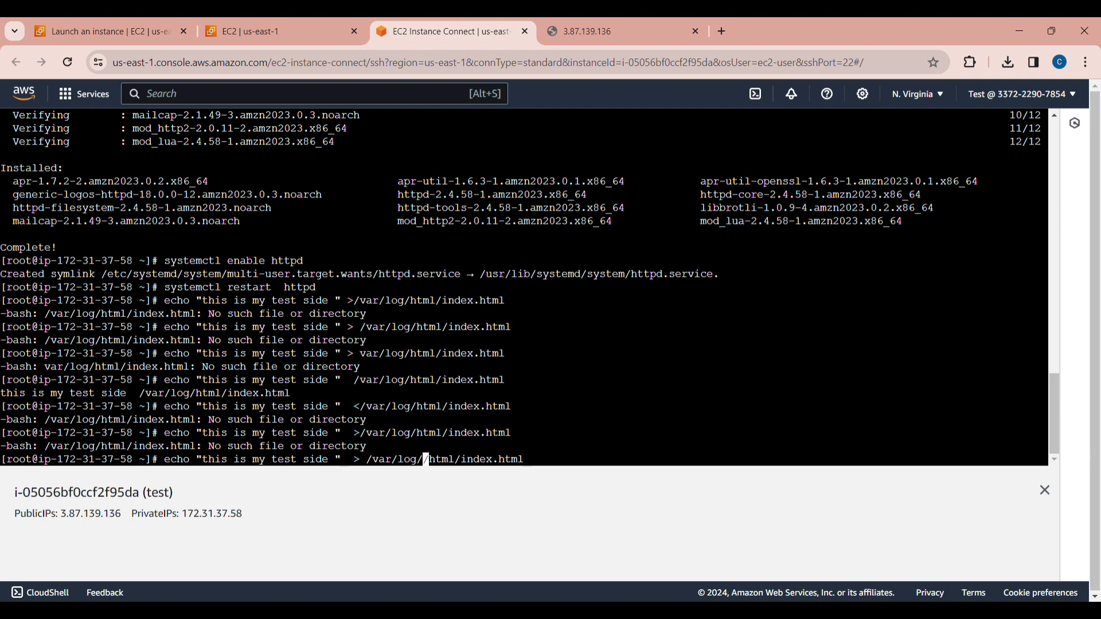
{"action": "type", "text": "www/"}
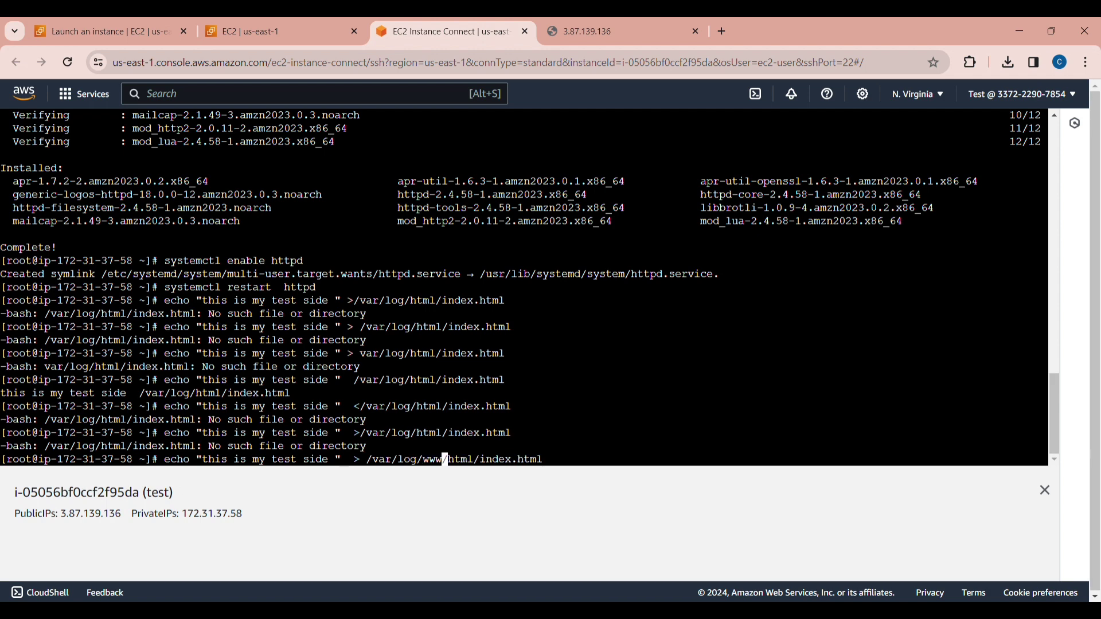
{"action": "key", "text": "Return"}
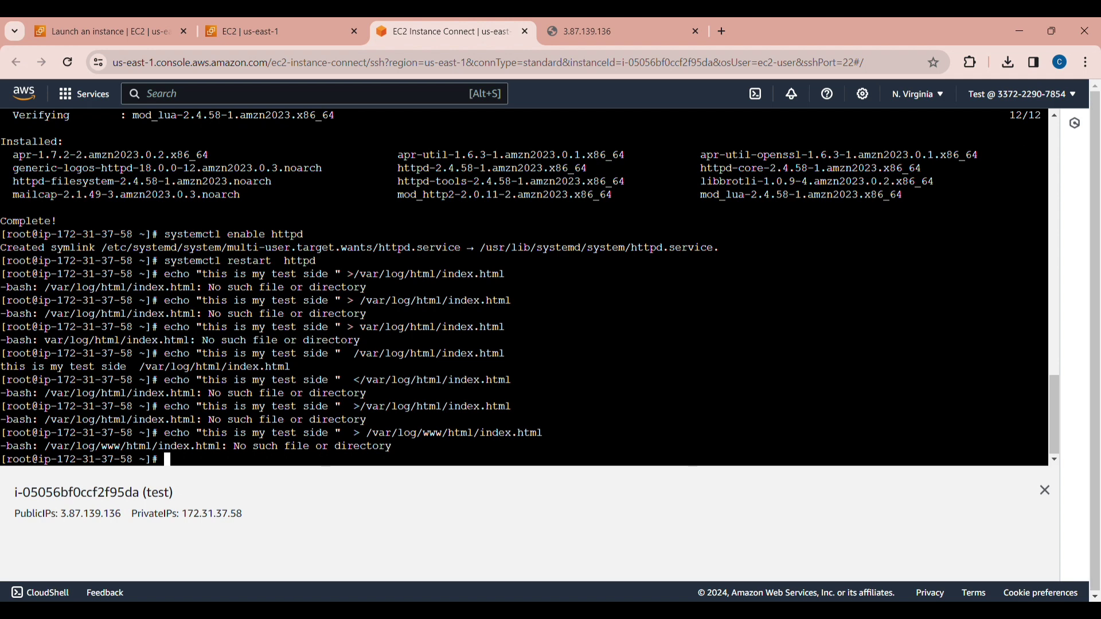
- Recall the last echo command and remove log/ from its output path, making it /var/www/html/index.html
{"action": "key", "text": "Up"}
{"action": "key", "text": "Left"}
{"action": "key", "text": "Left"}
{"action": "key", "text": "Left"}
{"action": "key", "text": "Left"}
{"action": "key", "text": "Left"}
{"action": "key", "text": "Left"}
{"action": "key", "text": "Left"}
{"action": "key", "text": "Left"}
{"action": "key", "text": "Left"}
{"action": "key", "text": "Left"}
{"action": "key", "text": "Left"}
{"action": "key", "text": "Left"}
{"action": "key", "text": "Left"}
{"action": "key", "text": "Left"}
{"action": "key", "text": "Left"}
{"action": "key", "text": "Left"}
{"action": "key", "text": "Left"}
{"action": "key", "text": "Left"}
{"action": "key", "text": "Left"}
{"action": "key", "text": "Left"}
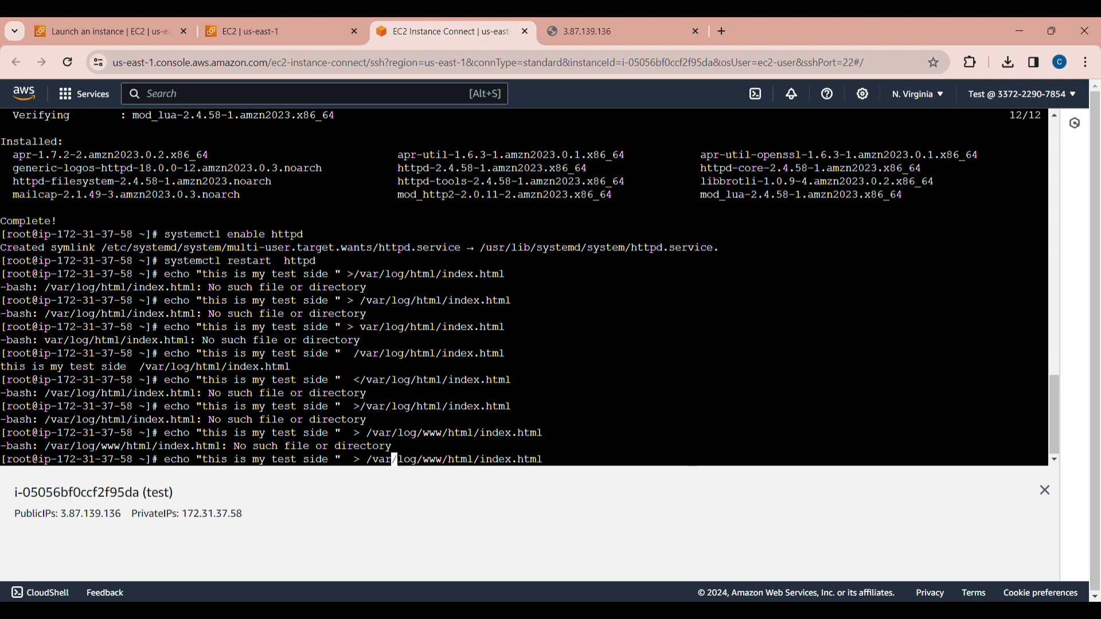
{"action": "key", "text": "Right"}
{"action": "key", "text": "Right"}
{"action": "key", "text": "Right"}
{"action": "key", "text": "Right"}
{"action": "key", "text": "Right"}
{"action": "key", "text": "BackSpace"}
{"action": "key", "text": "BackSpace"}
{"action": "key", "text": "BackSpace"}
{"action": "key", "text": "BackSpace"}
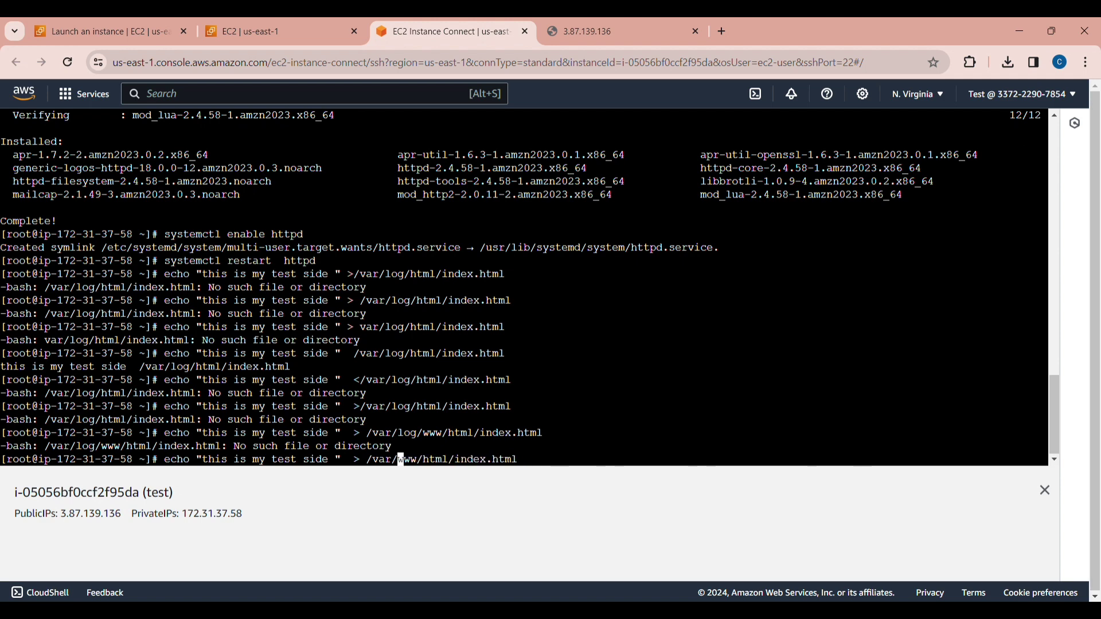